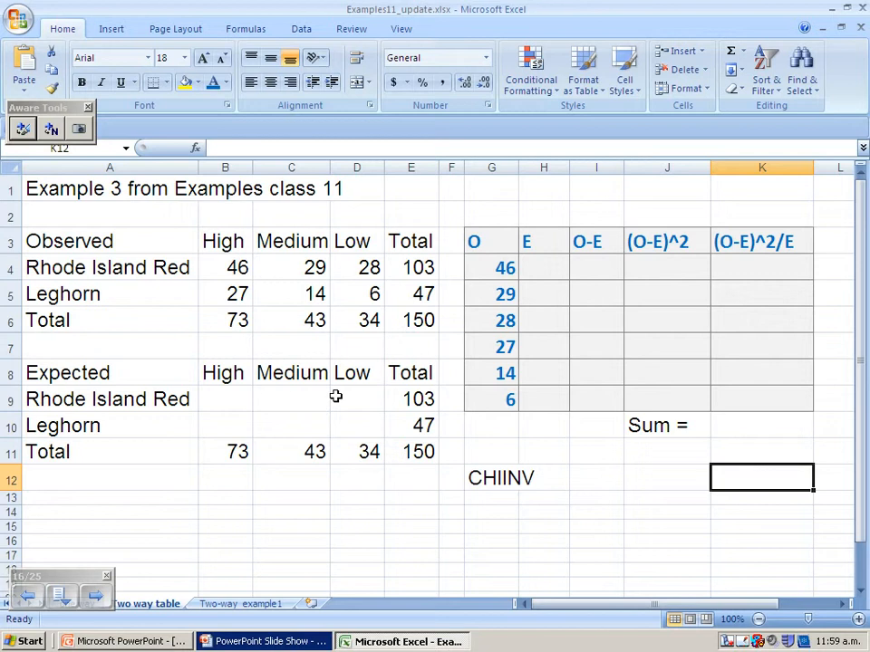
Step: Calculate the expected Rhode Island Red count for High in B9 with the formula =E9*B11/E11
{"action": "left_click", "coordinate": [234, 395]}
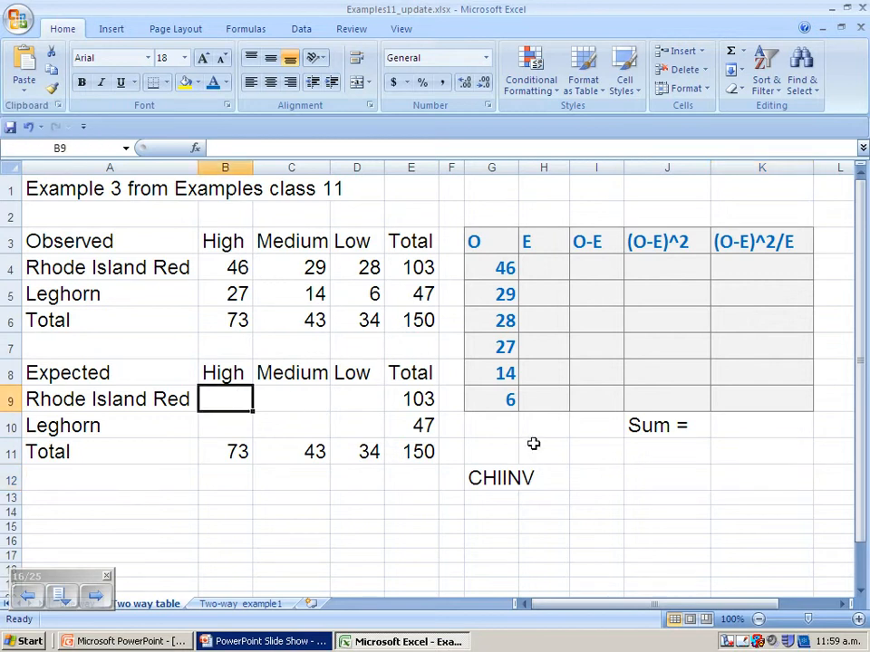
{"action": "type", "text": "="}
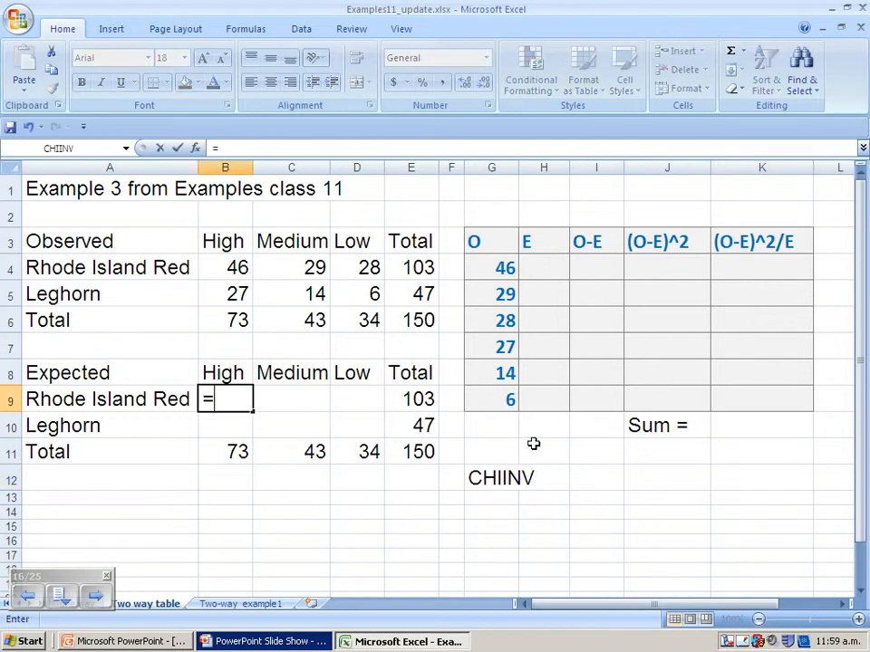
{"action": "left_click", "coordinate": [405, 396]}
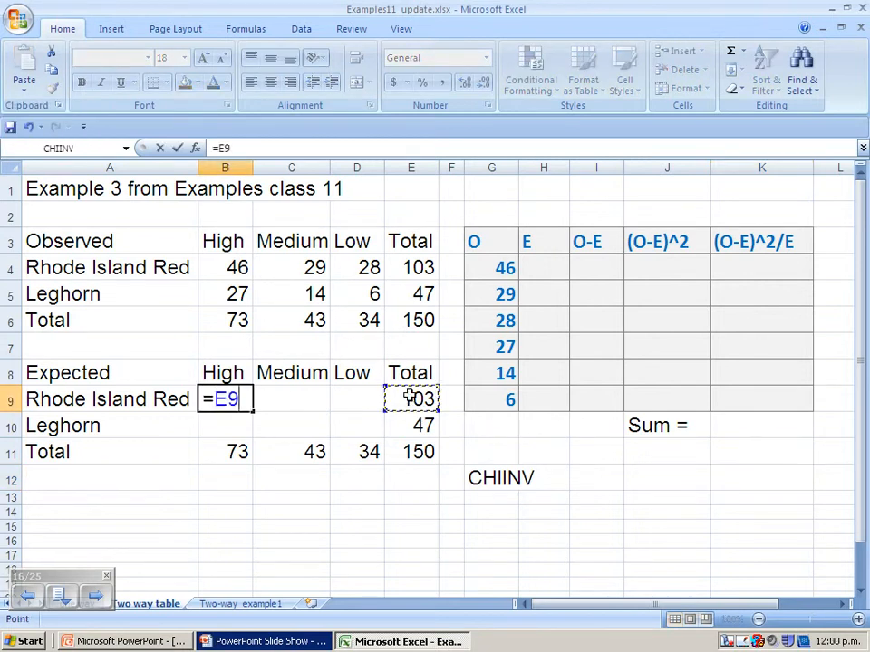
{"action": "type", "text": "*"}
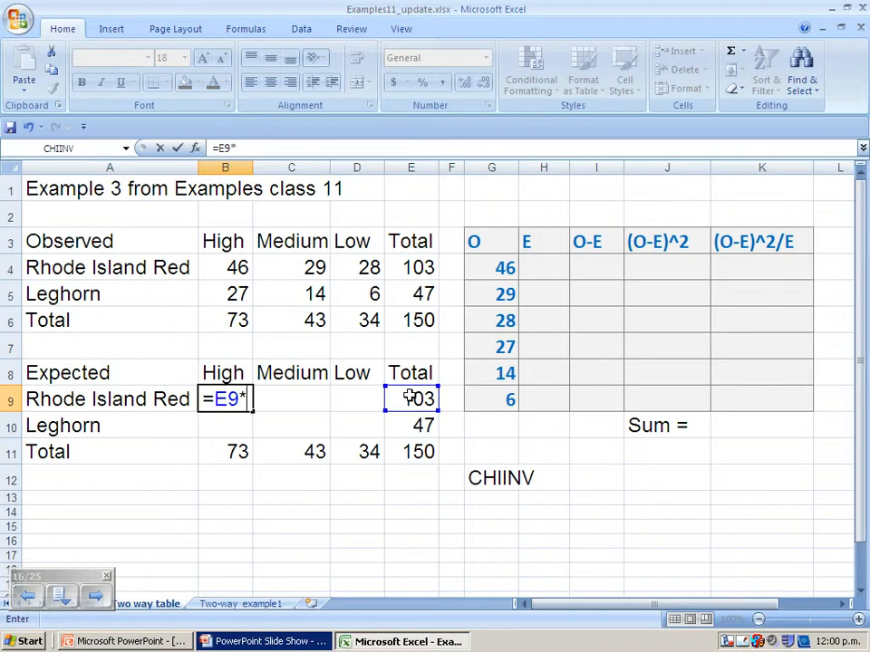
{"action": "left_click", "coordinate": [239, 450]}
{"action": "type", "text": "/"}
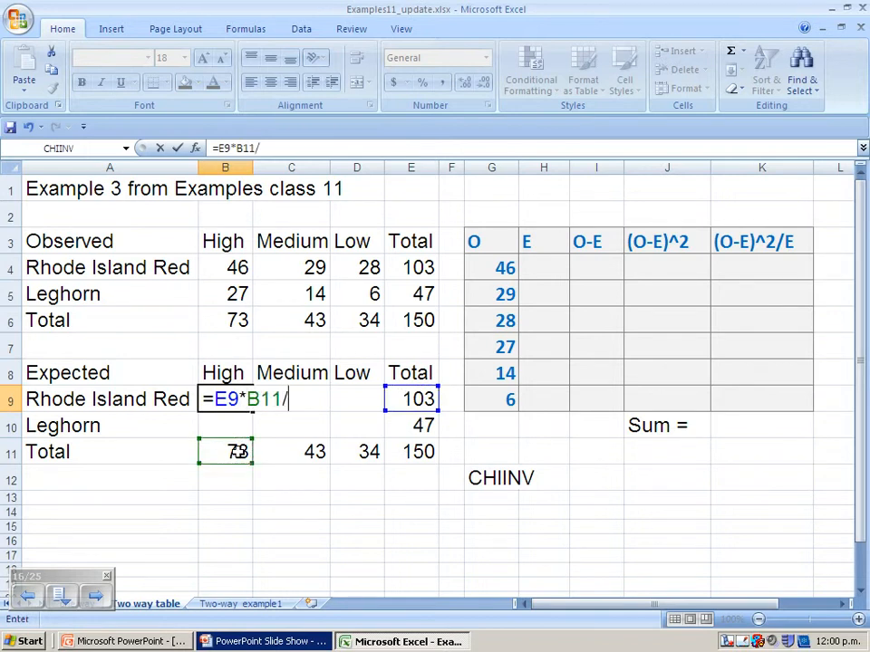
{"action": "left_click", "coordinate": [431, 453]}
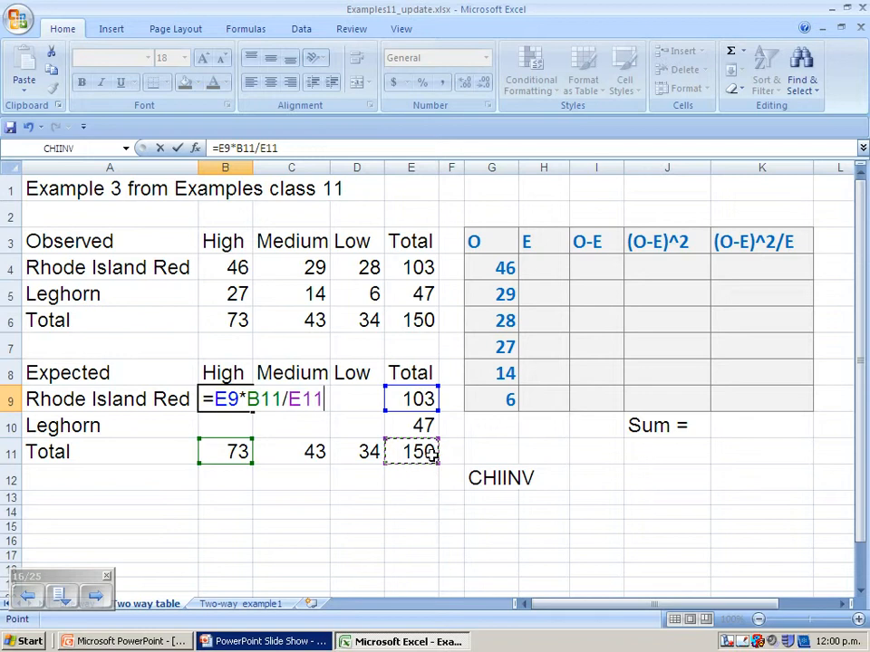
{"action": "key", "text": "Return"}
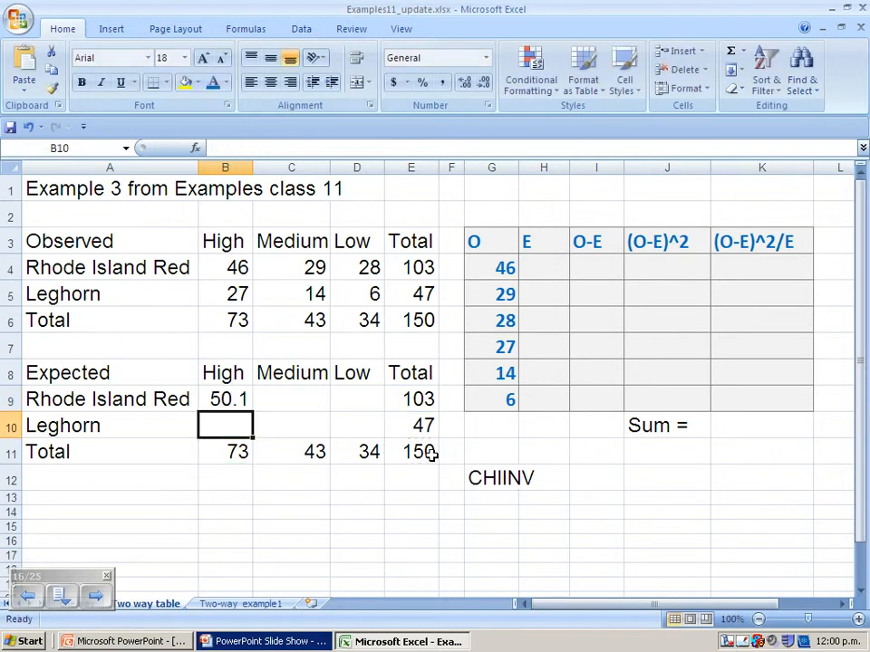
Step: Calculate the expected Rhode Island Red count for Medium in C9 with the formula =E9*C11/E11
{"action": "left_click", "coordinate": [290, 394]}
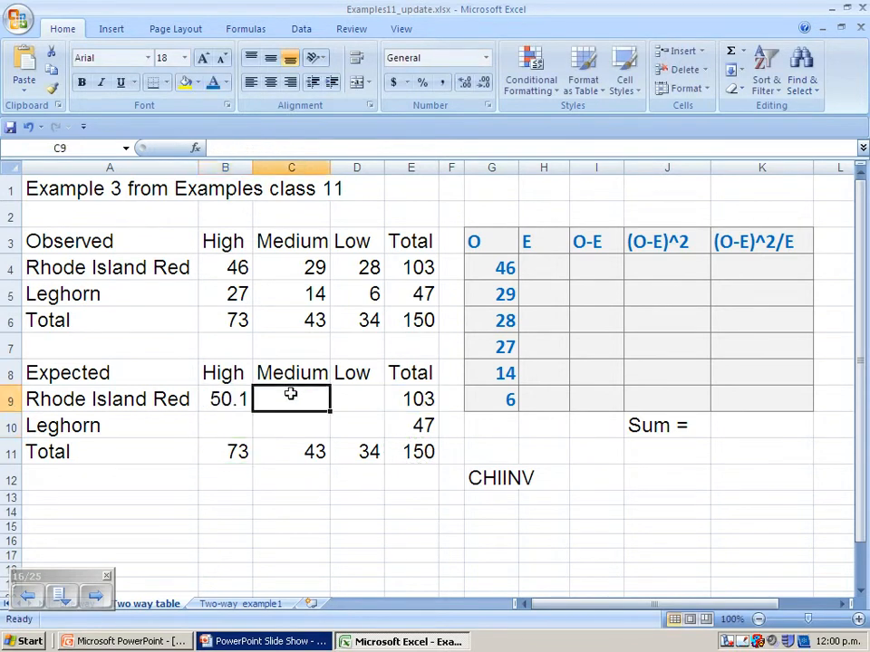
{"action": "type", "text": "="}
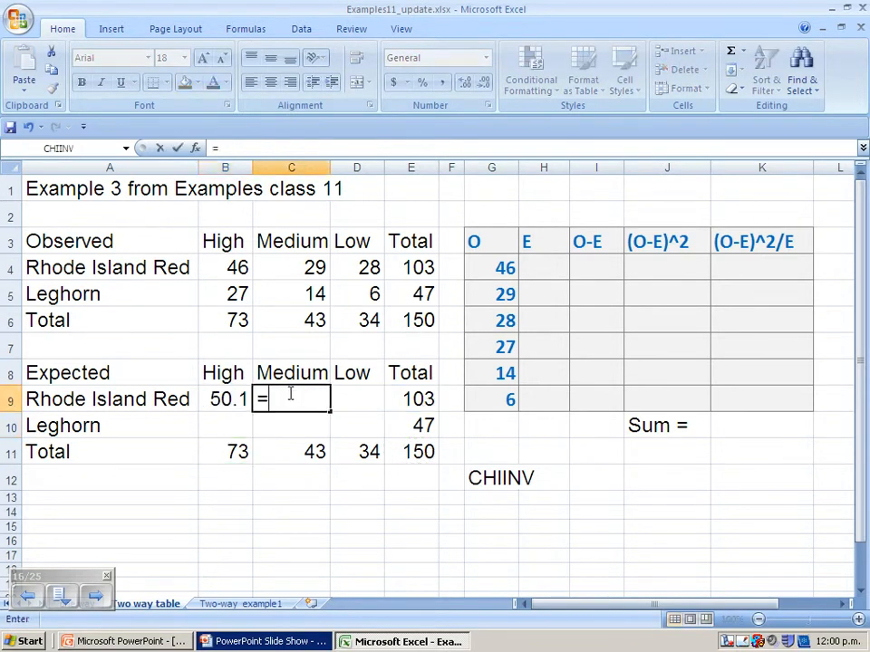
{"action": "left_click", "coordinate": [404, 398]}
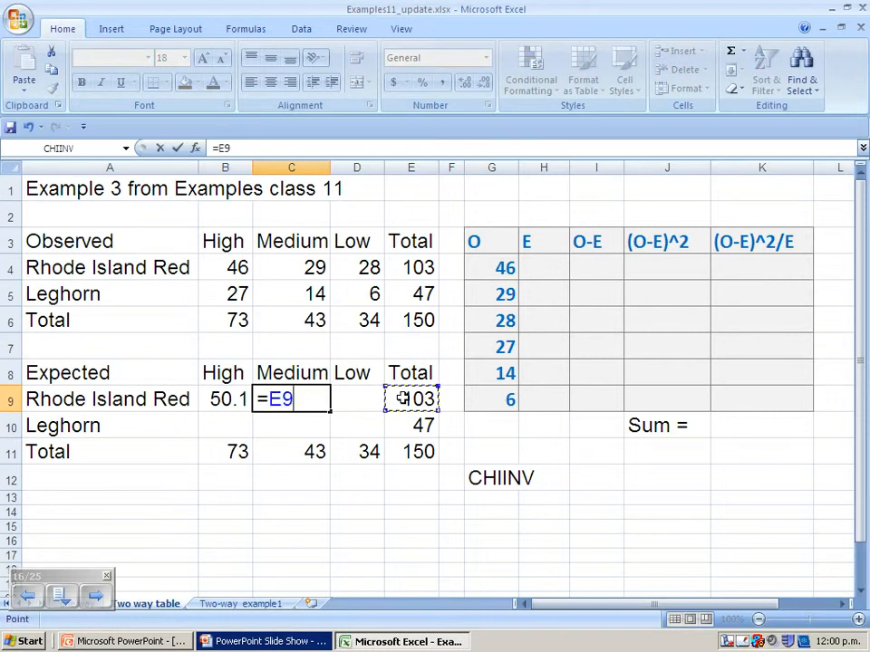
{"action": "type", "text": "*"}
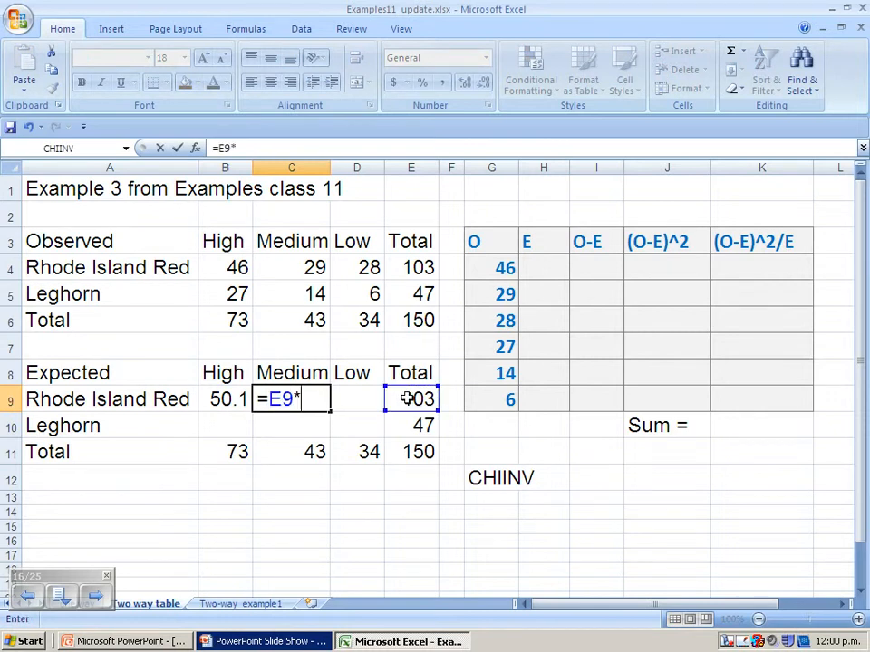
{"action": "left_click", "coordinate": [295, 451]}
{"action": "type", "text": "/"}
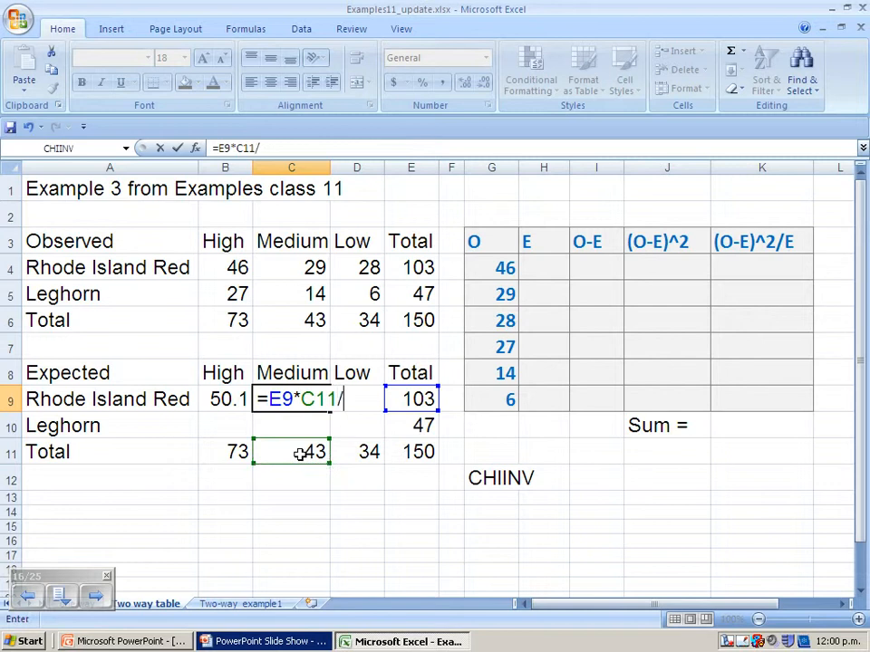
{"action": "left_click", "coordinate": [409, 451]}
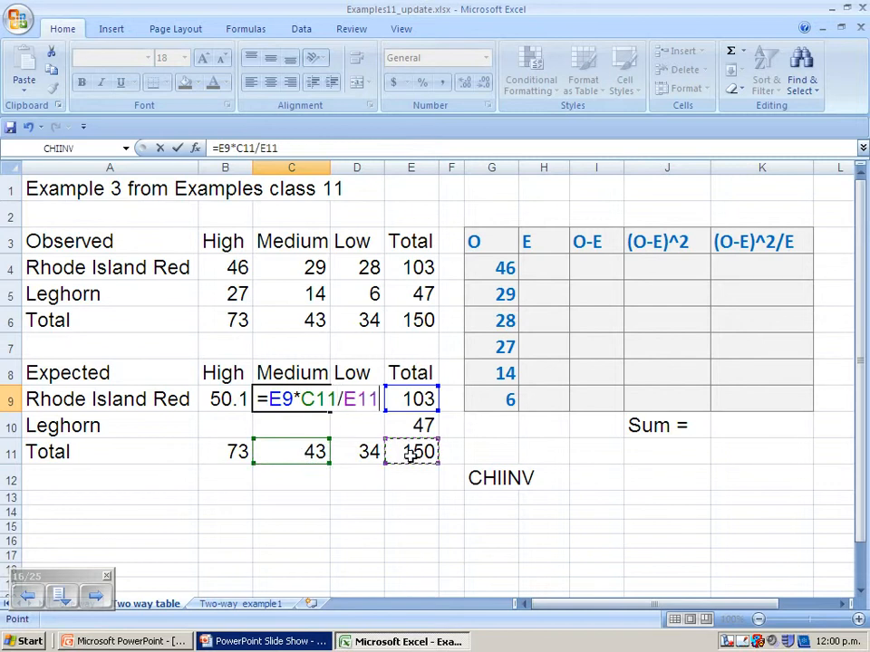
{"action": "key", "text": "Return"}
Step: Calculate the expected Rhode Island Red count for Low in D9 with the formula =E9*D11/E11
{"action": "left_click", "coordinate": [374, 396]}
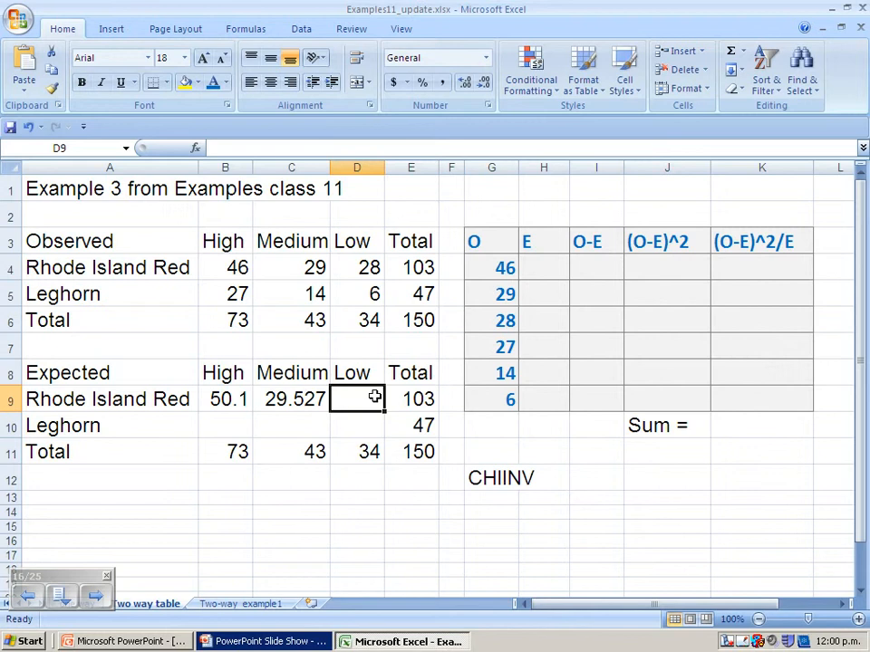
{"action": "type", "text": "="}
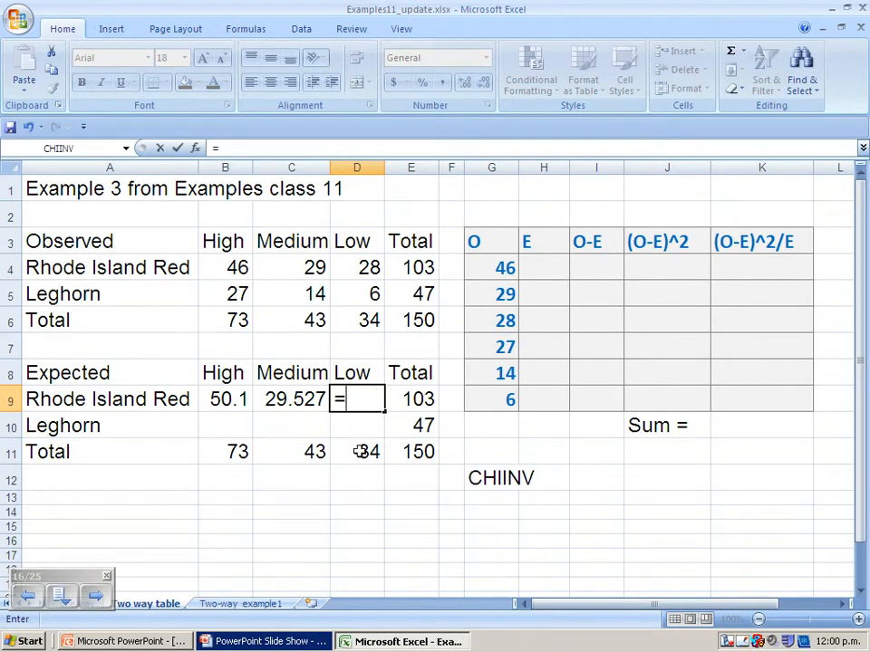
{"action": "left_click", "coordinate": [416, 398]}
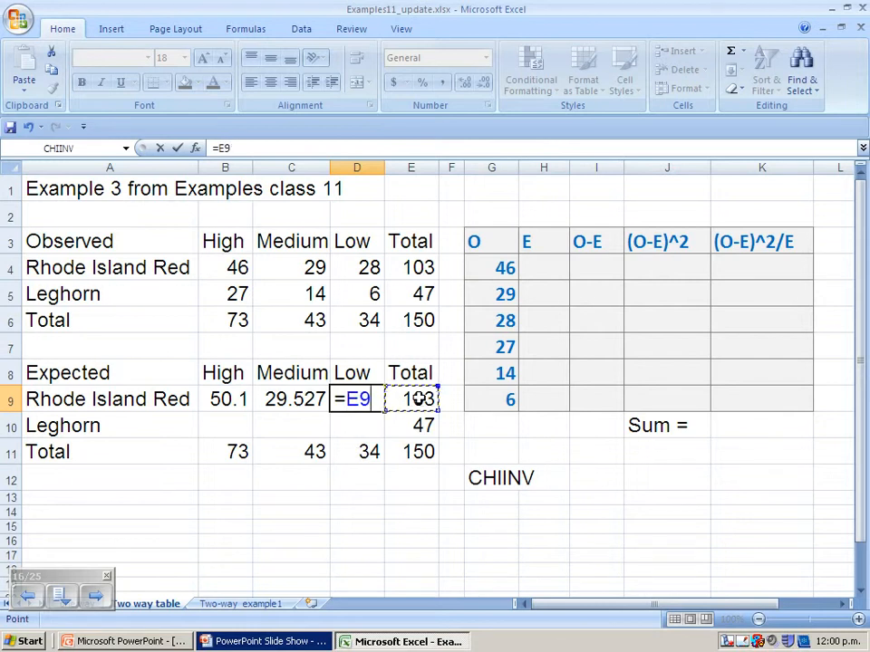
{"action": "type", "text": "*"}
{"action": "left_click", "coordinate": [355, 456]}
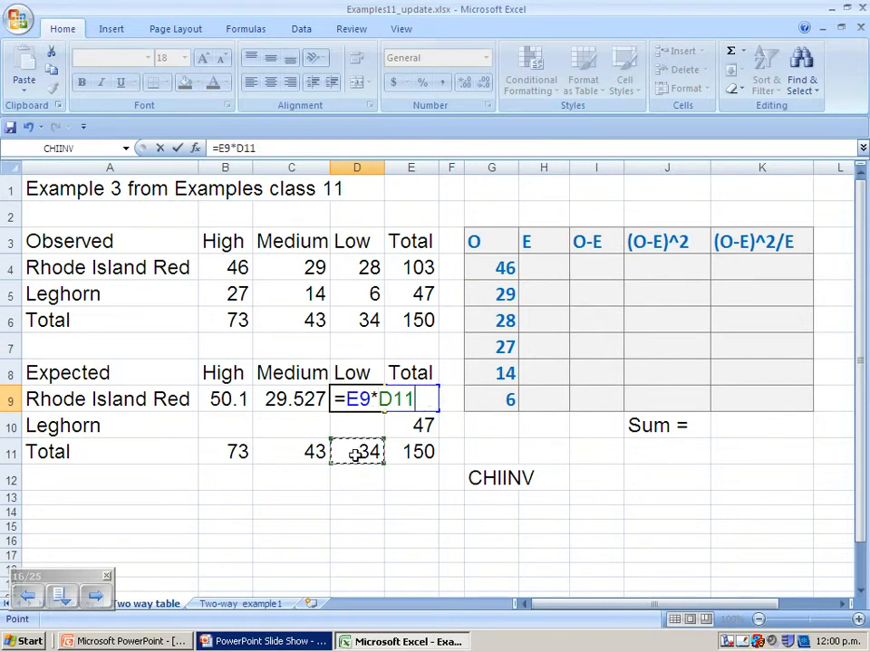
{"action": "type", "text": "/"}
{"action": "left_click", "coordinate": [412, 453]}
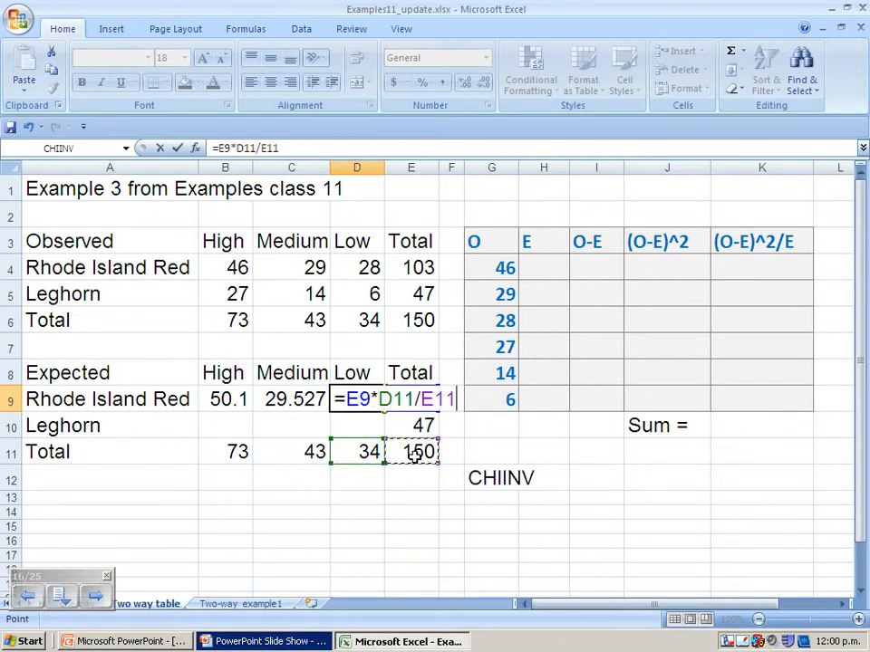
{"action": "key", "text": "Return"}
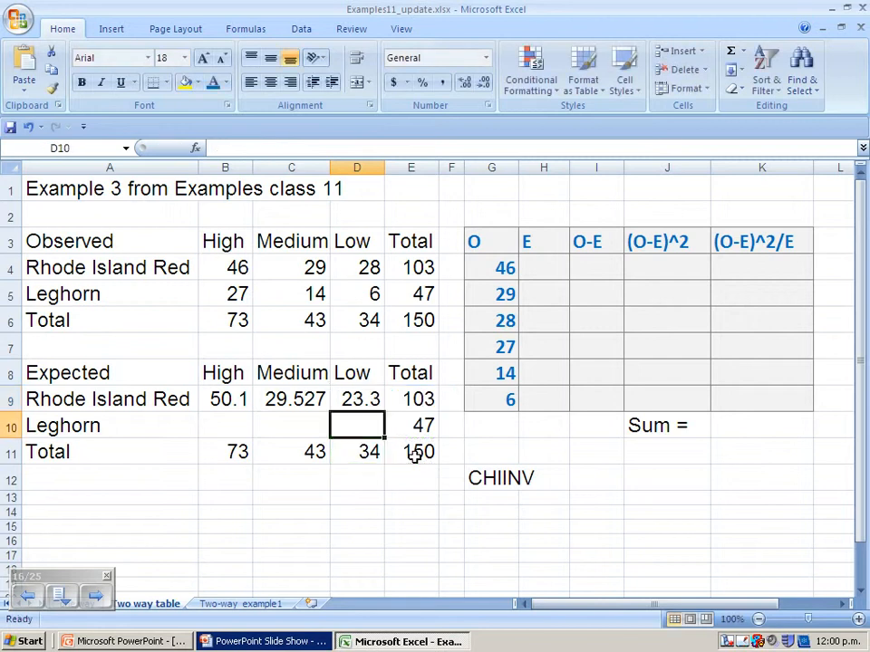
Step: Calculate the expected Leghorn count for High in B10 with the formula =B11*E10/E11
{"action": "left_click", "coordinate": [235, 423]}
{"action": "type", "text": "="}
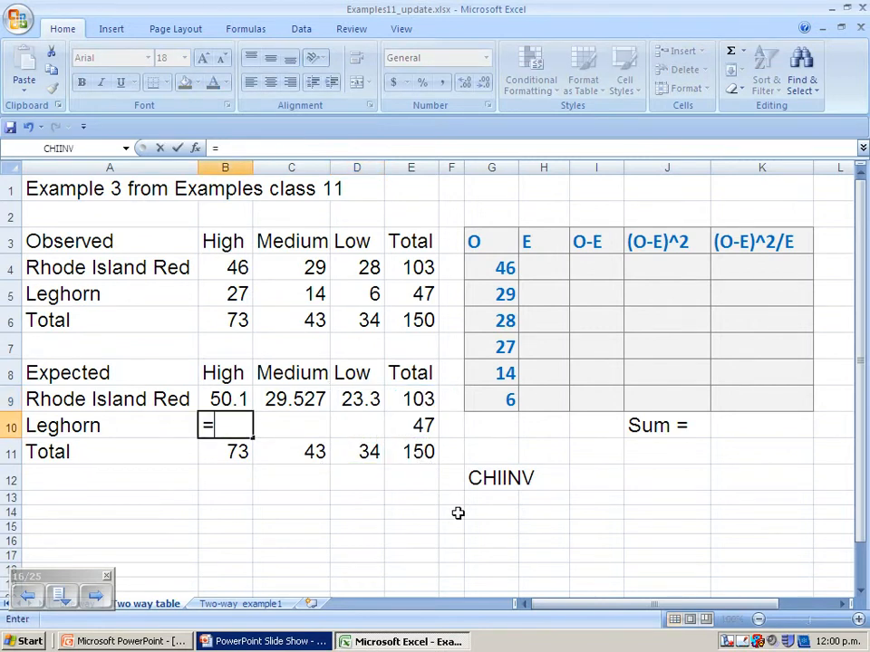
{"action": "left_click", "coordinate": [234, 451]}
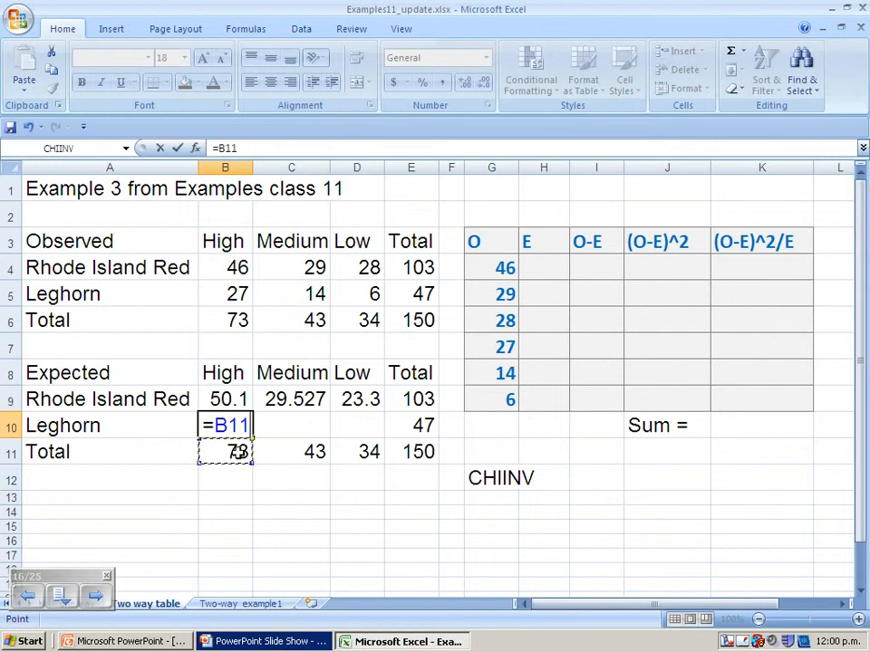
{"action": "type", "text": "*"}
{"action": "left_click", "coordinate": [401, 425]}
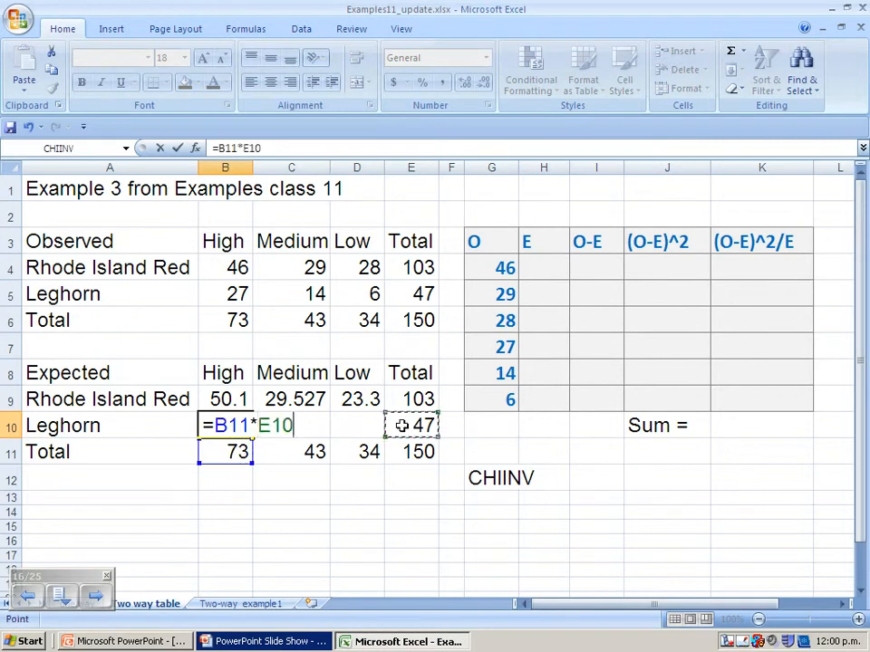
{"action": "type", "text": "/"}
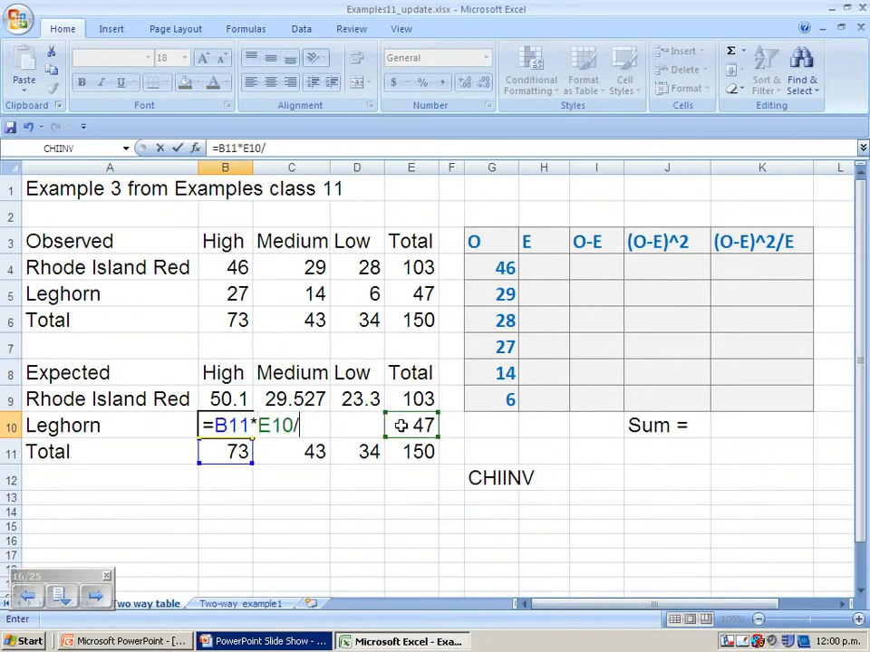
{"action": "left_click", "coordinate": [413, 447]}
{"action": "key", "text": "Return"}
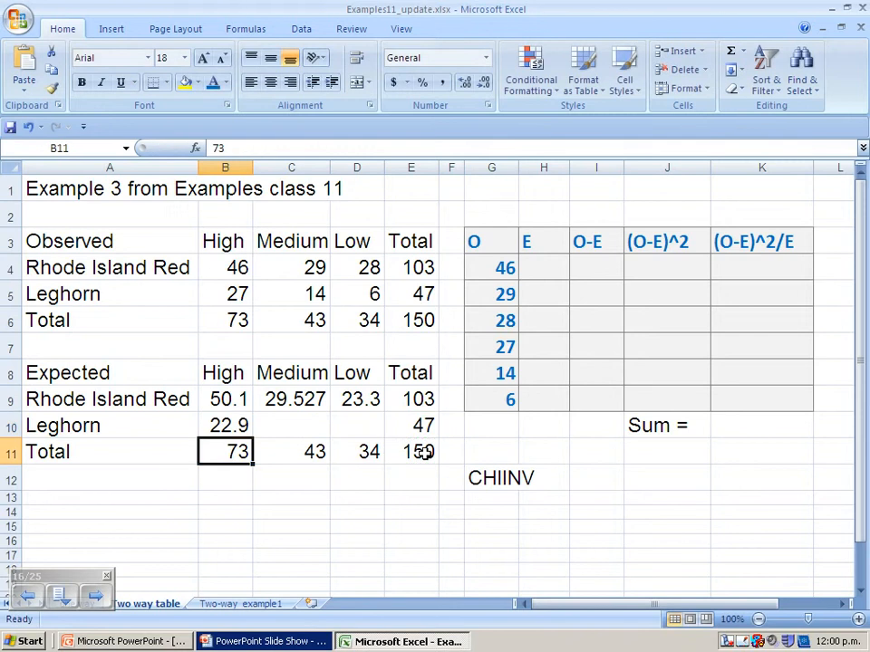
Step: Calculate the expected Leghorn count for Medium in C10 with the formula =E10*C11/E11
{"action": "left_click", "coordinate": [319, 424]}
{"action": "type", "text": "="}
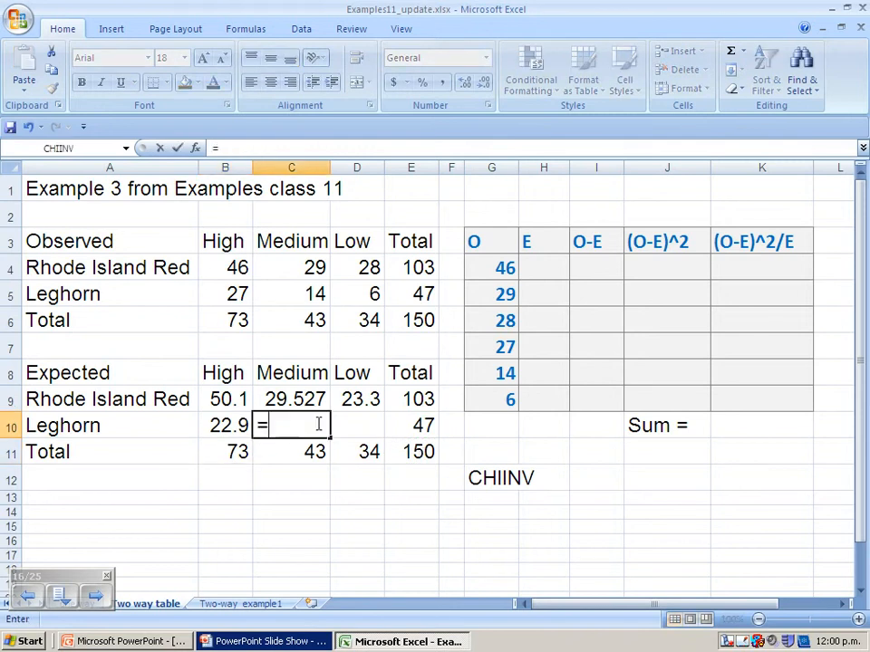
{"action": "left_click", "coordinate": [408, 426]}
{"action": "type", "text": "*"}
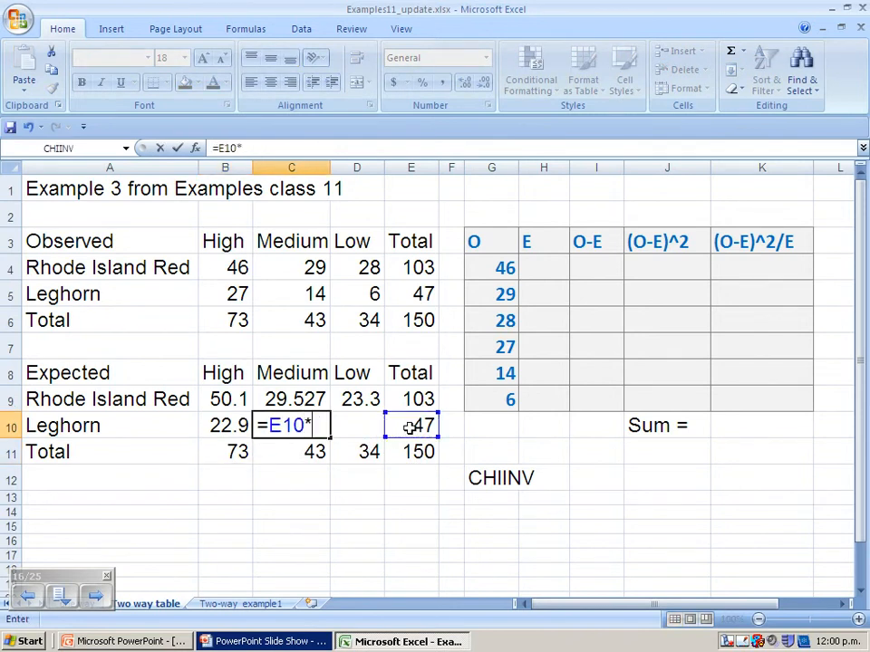
{"action": "left_click", "coordinate": [302, 450]}
{"action": "type", "text": "/"}
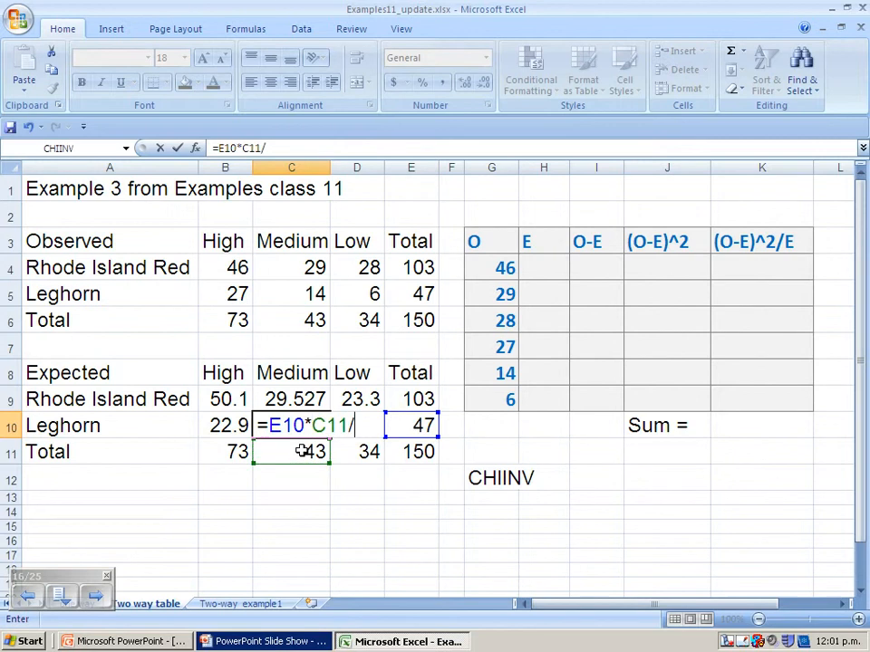
{"action": "left_click", "coordinate": [416, 456]}
{"action": "key", "text": "Return"}
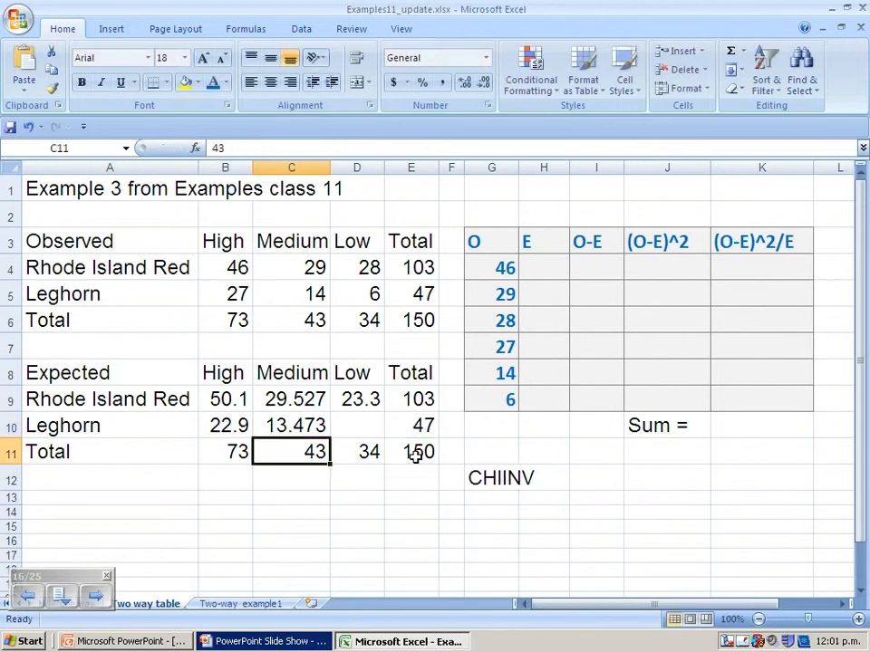
Step: Calculate the expected Leghorn count for Low in D10 with the formula =D11*E10/E11
{"action": "left_click", "coordinate": [374, 429]}
{"action": "type", "text": "="}
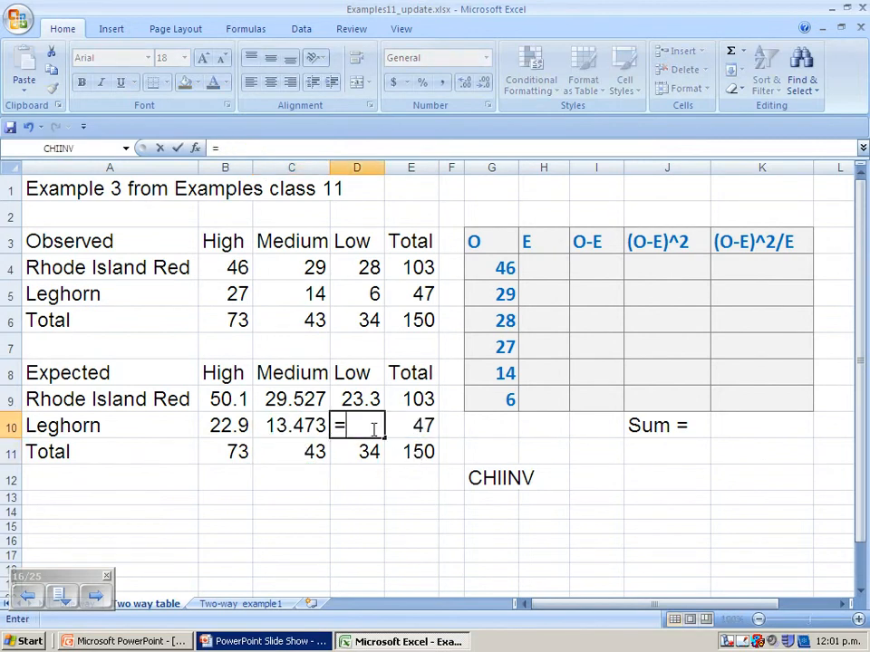
{"action": "left_click", "coordinate": [364, 451]}
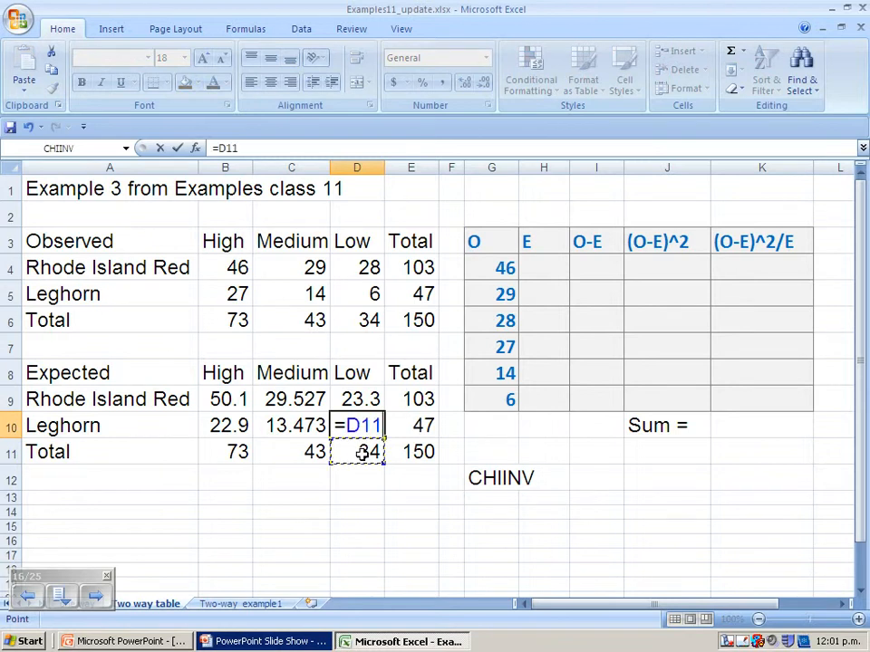
{"action": "type", "text": "*"}
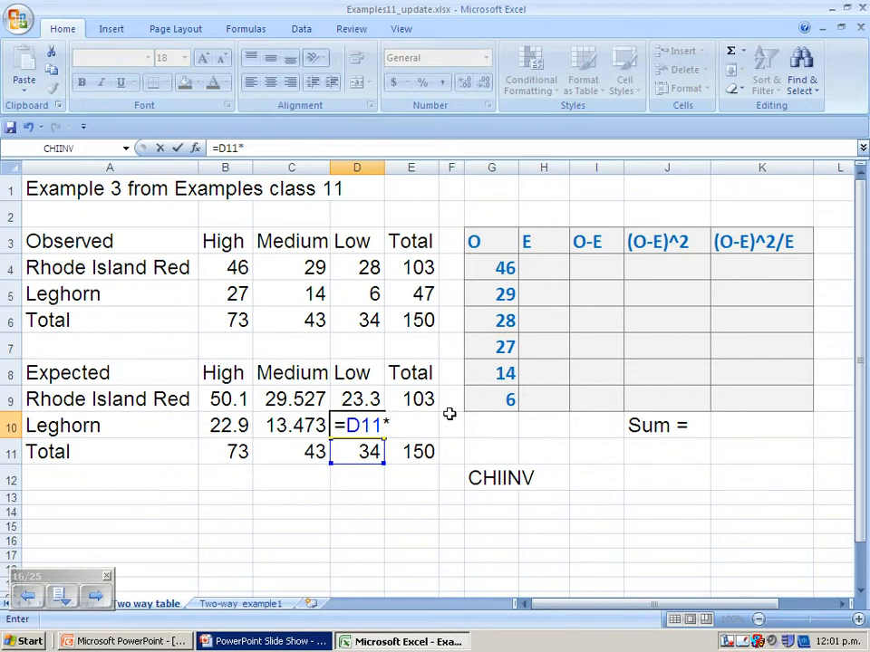
{"action": "type", "text": "E"}
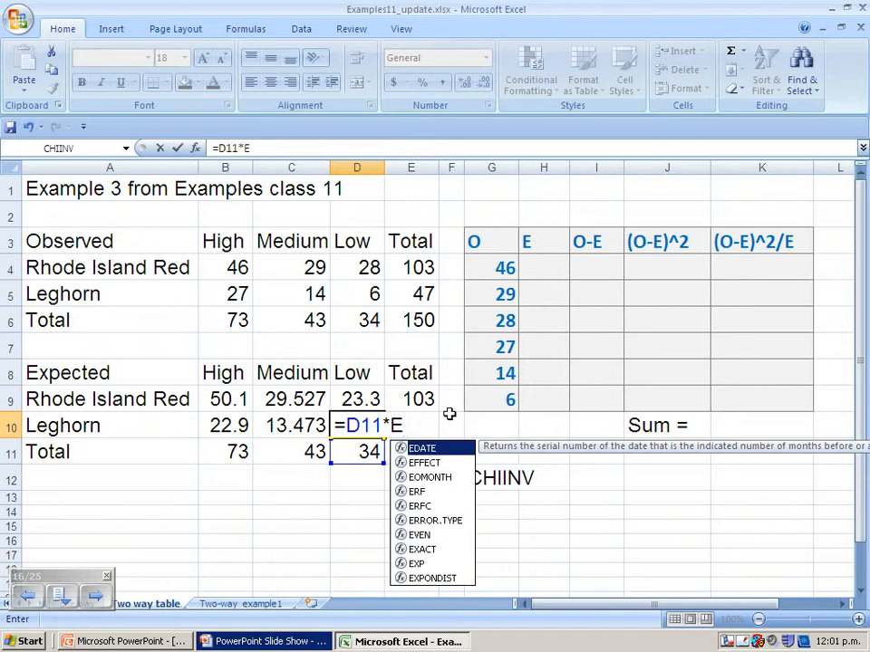
{"action": "type", "text": "1"}
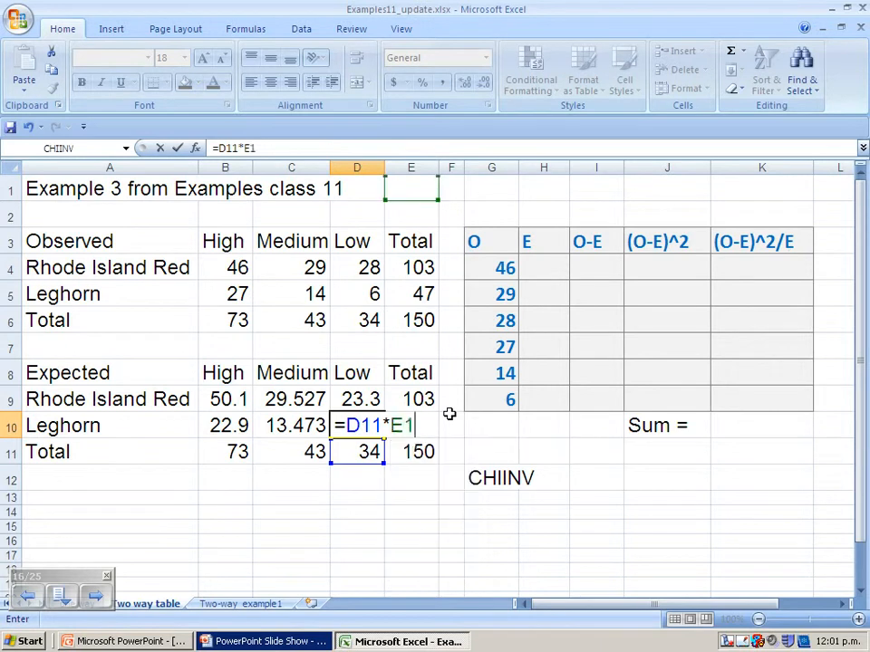
{"action": "type", "text": "0/"}
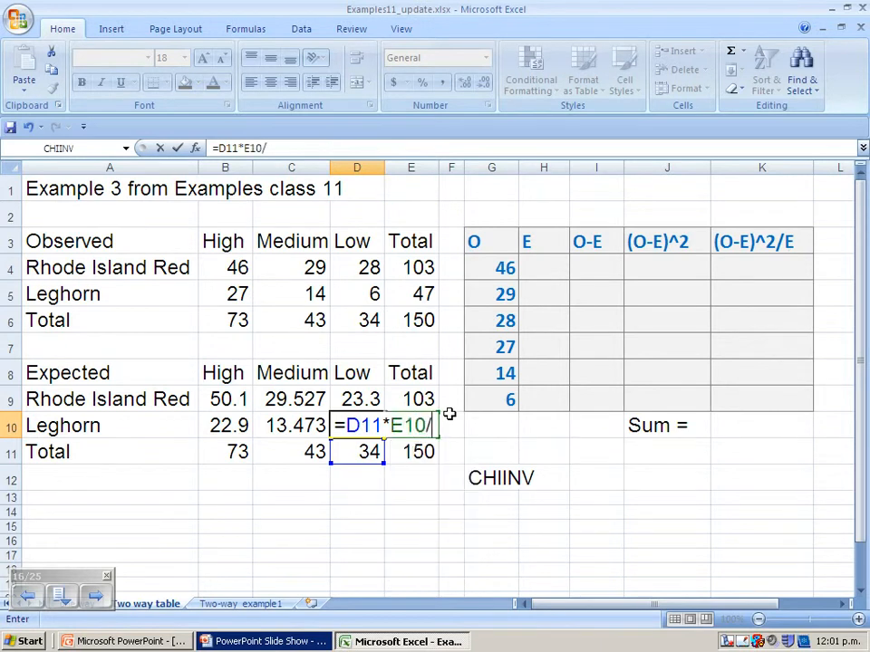
{"action": "left_click", "coordinate": [433, 450]}
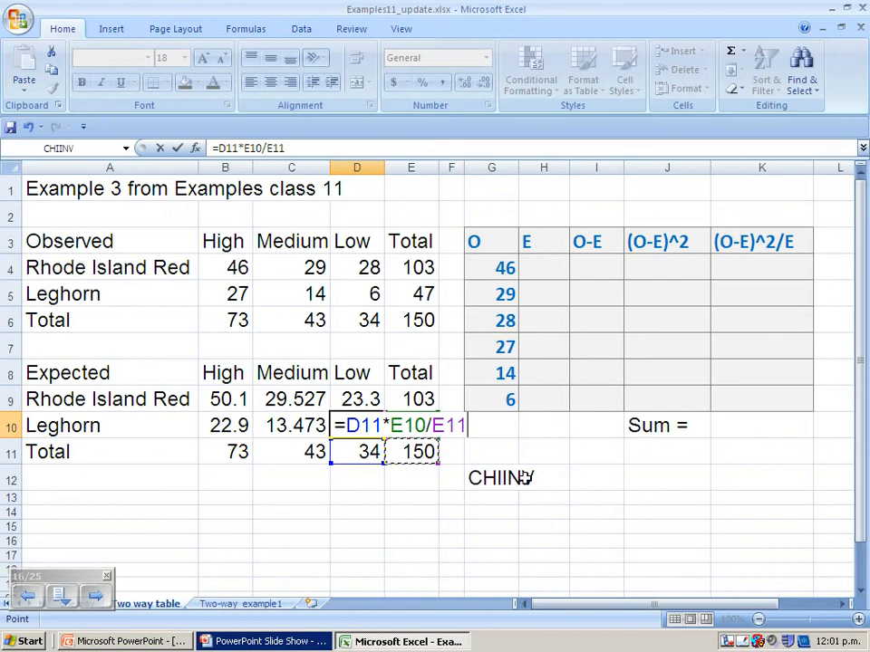
{"action": "key", "text": "Return"}
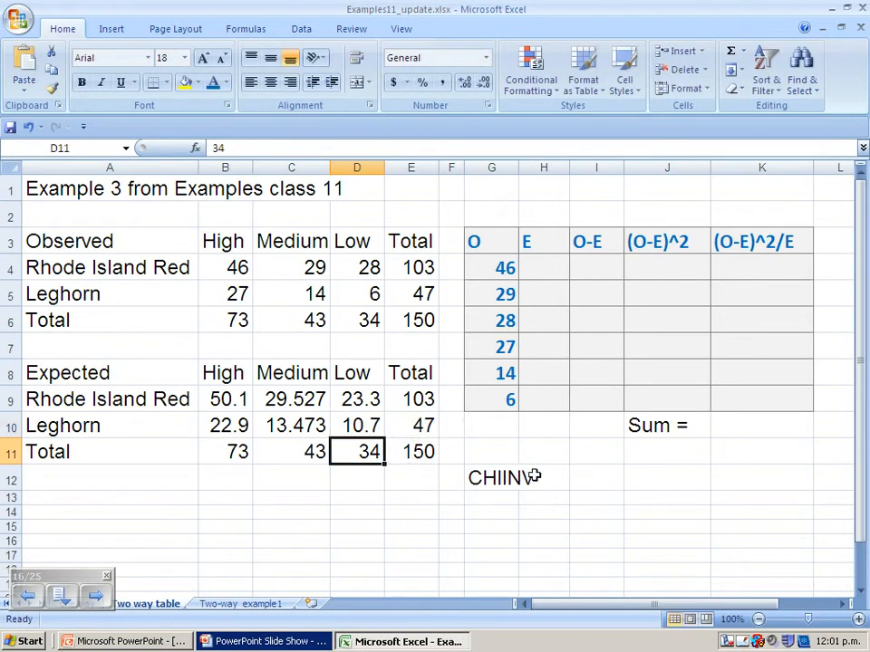
Step: Link the first three E cells, H4 to H6, to the expected Rhode Island Red counts with =B9, =C9 and =D9
{"action": "left_click", "coordinate": [547, 267]}
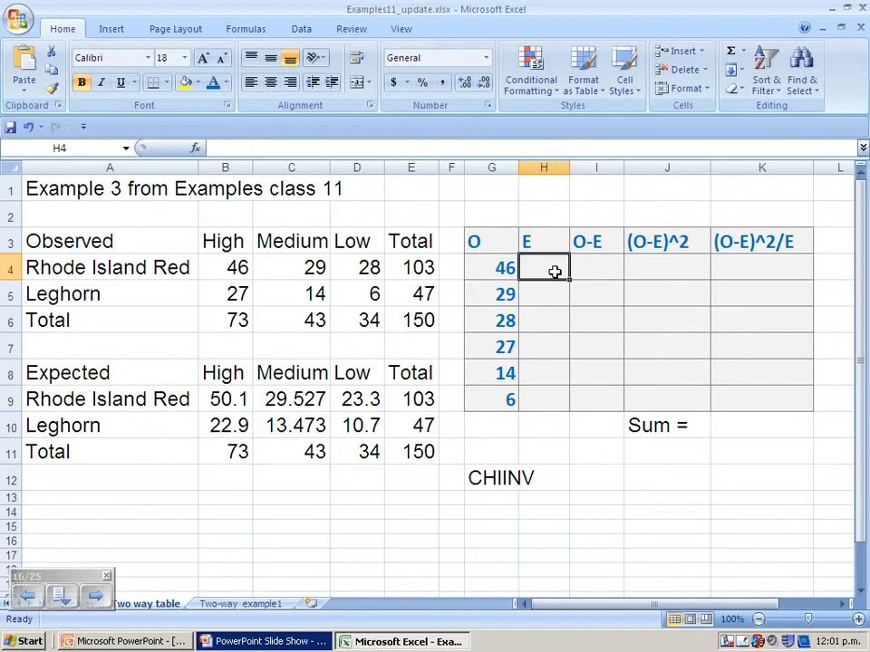
{"action": "type", "text": "="}
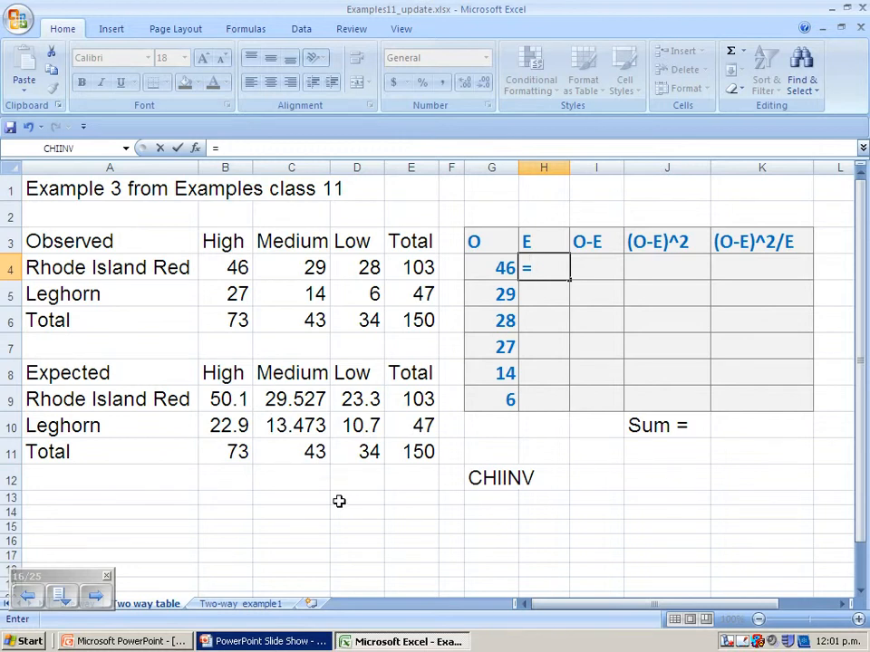
{"action": "left_click", "coordinate": [223, 398]}
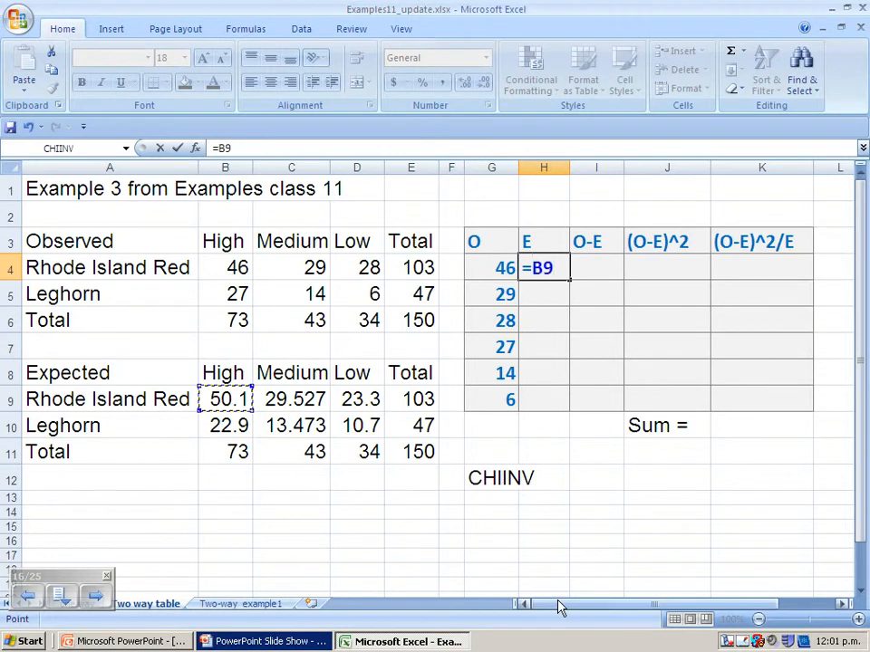
{"action": "key", "text": "Return"}
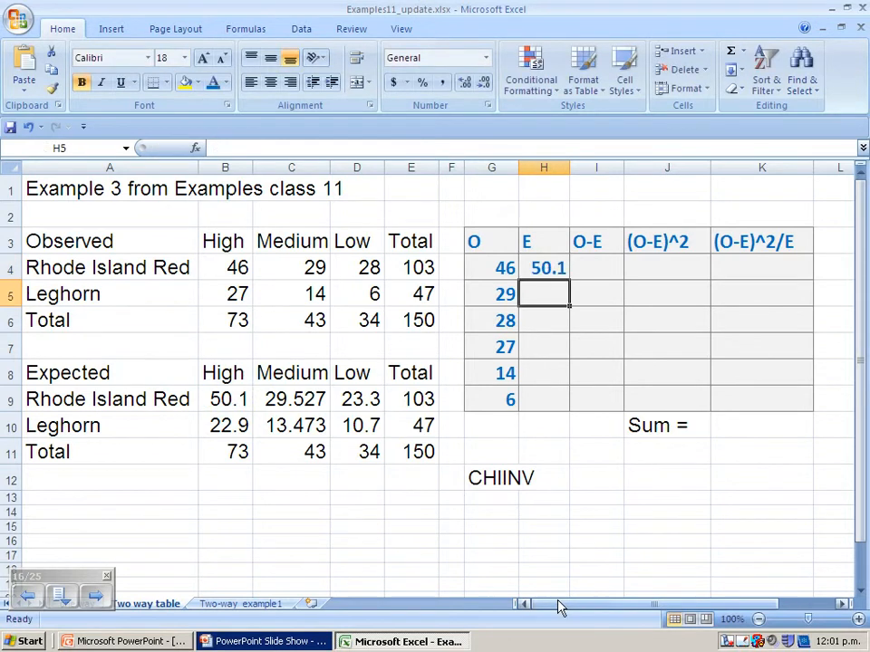
{"action": "type", "text": "="}
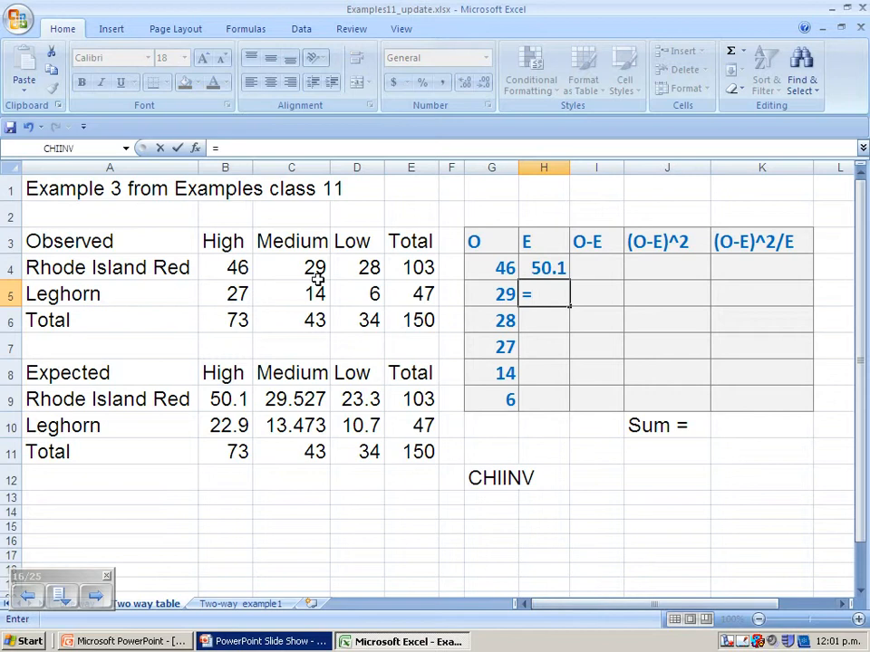
{"action": "left_click", "coordinate": [317, 398]}
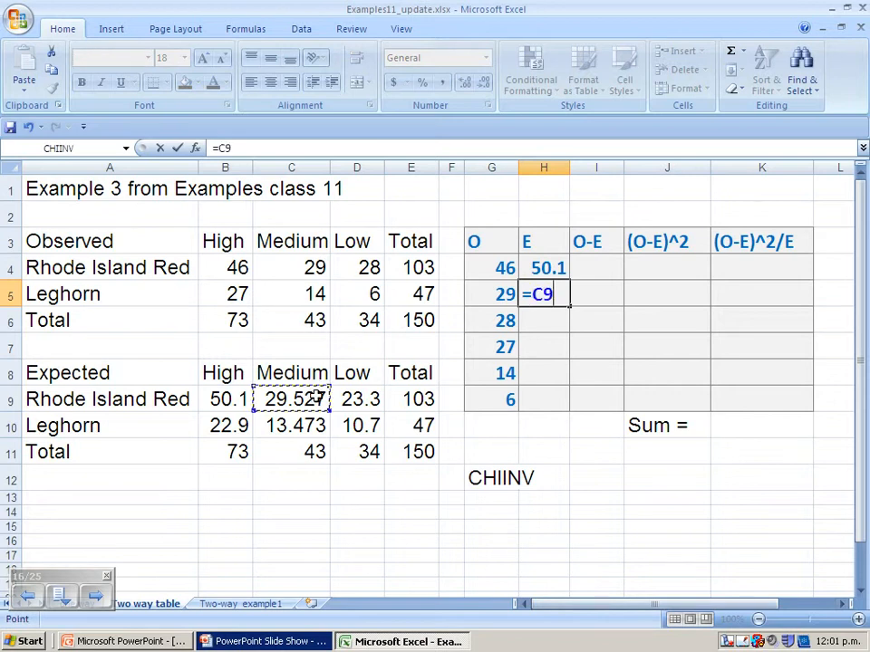
{"action": "key", "text": "Return"}
{"action": "type", "text": "="}
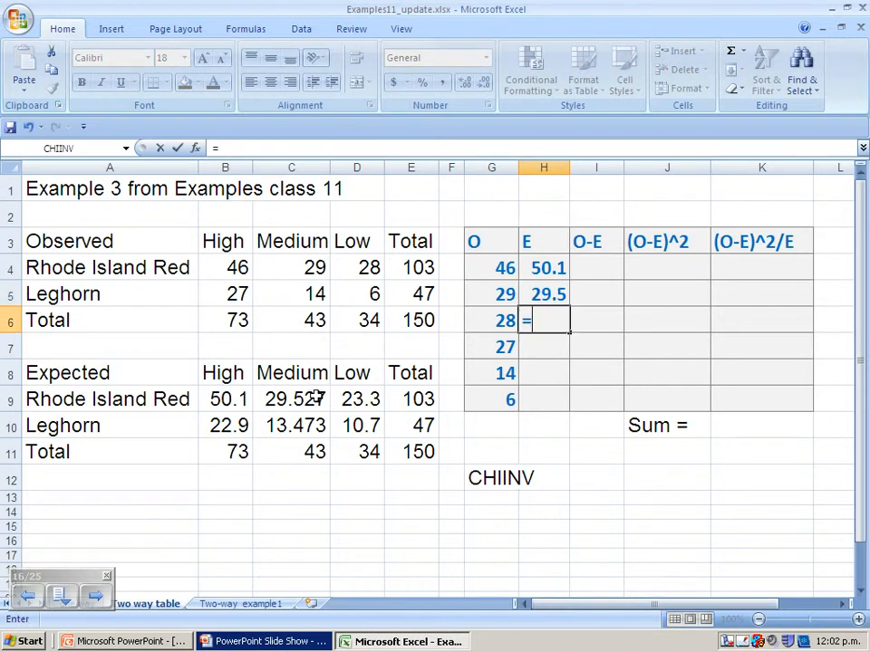
{"action": "left_click", "coordinate": [363, 403]}
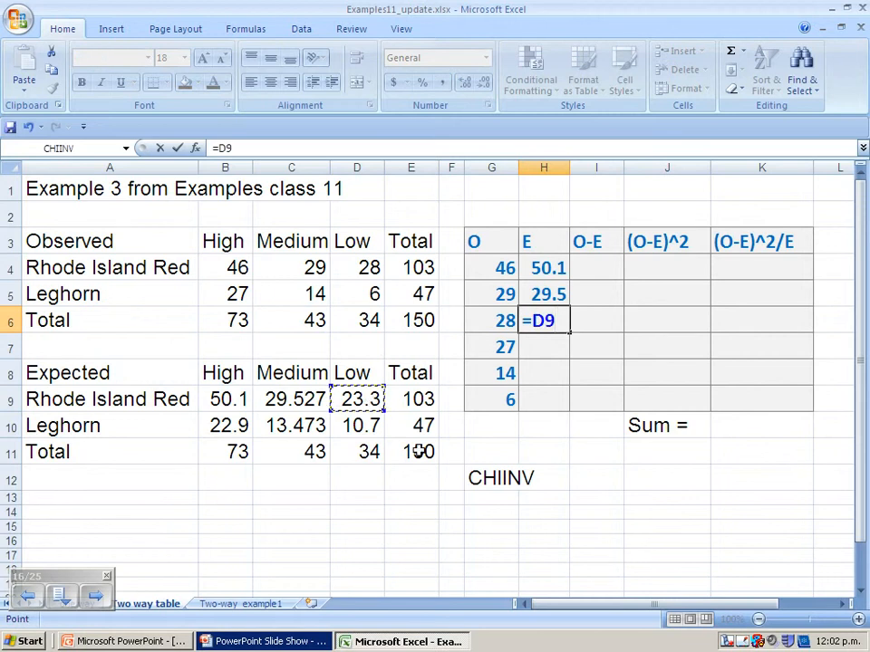
{"action": "key", "text": "Return"}
Step: Link the last three E cells, H7 to H9, to the expected Leghorn counts with =B10, =C10 and =D10
{"action": "type", "text": "="}
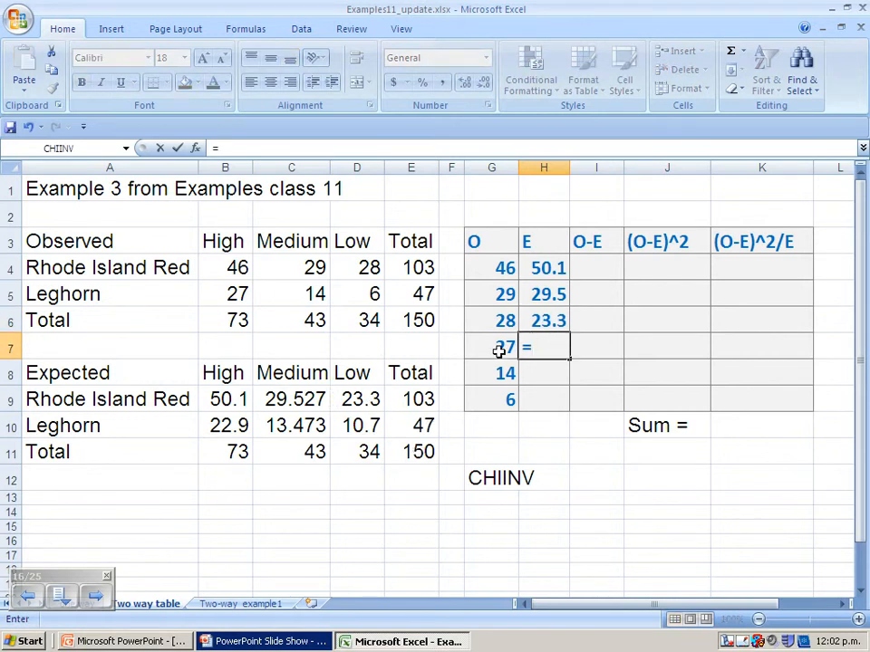
{"action": "left_click", "coordinate": [222, 430]}
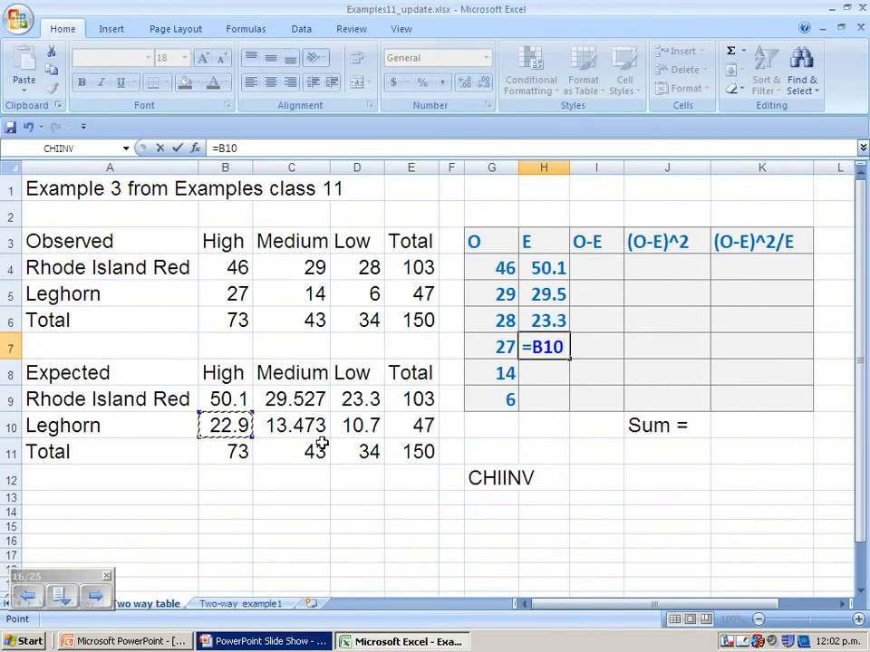
{"action": "key", "text": "Return"}
{"action": "type", "text": "="}
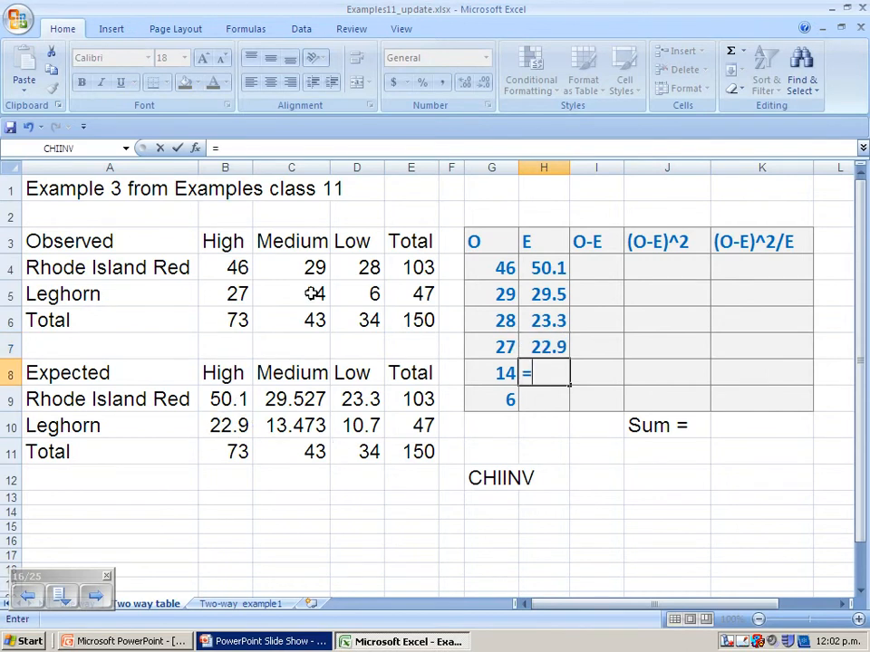
{"action": "left_click", "coordinate": [315, 426]}
{"action": "key", "text": "Return"}
{"action": "type", "text": "="}
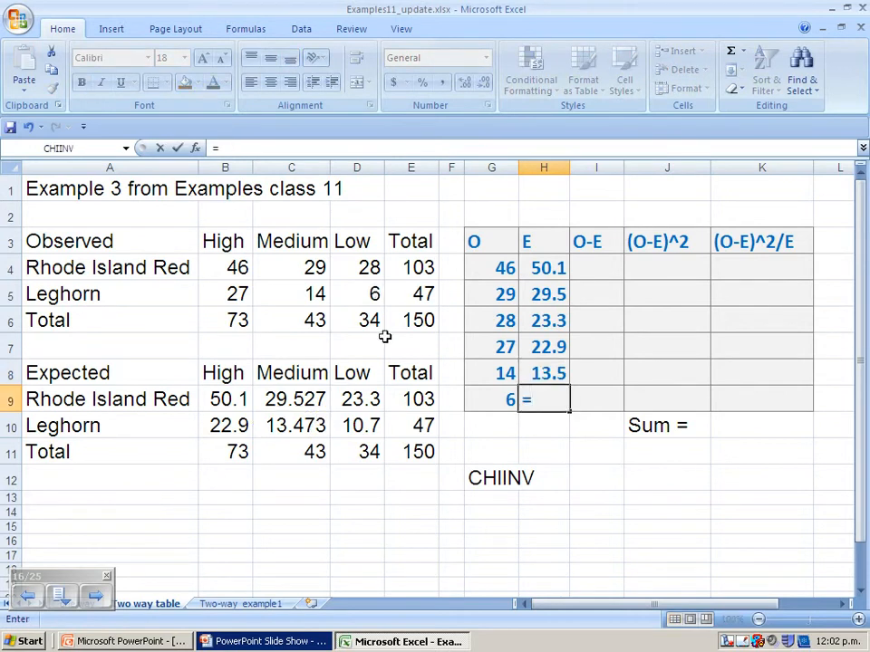
{"action": "left_click", "coordinate": [360, 425]}
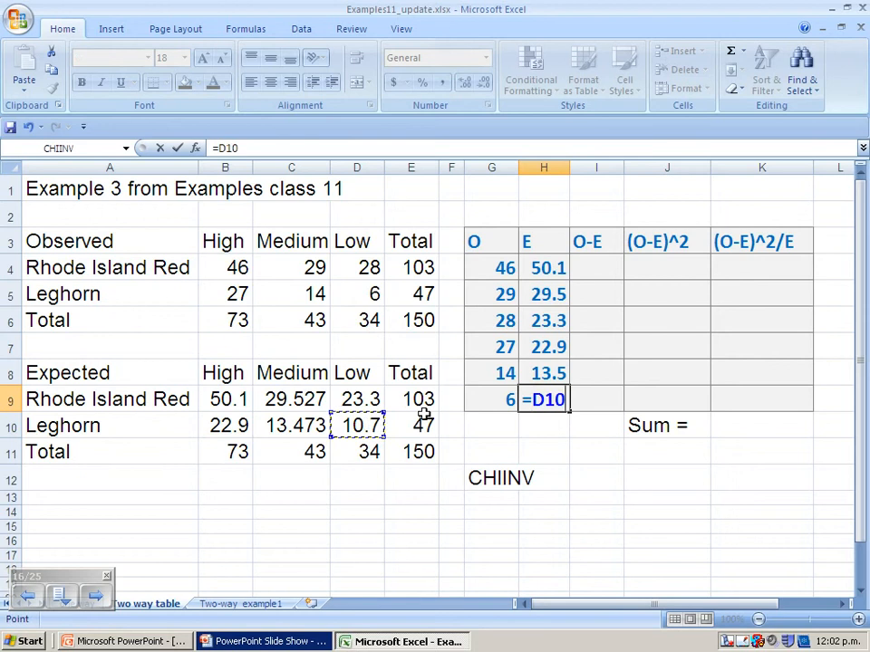
{"action": "key", "text": "Return"}
Step: Calculate the O-E differences with =G4-H4 in I4 and fill the formula down to I9
{"action": "left_click", "coordinate": [604, 266]}
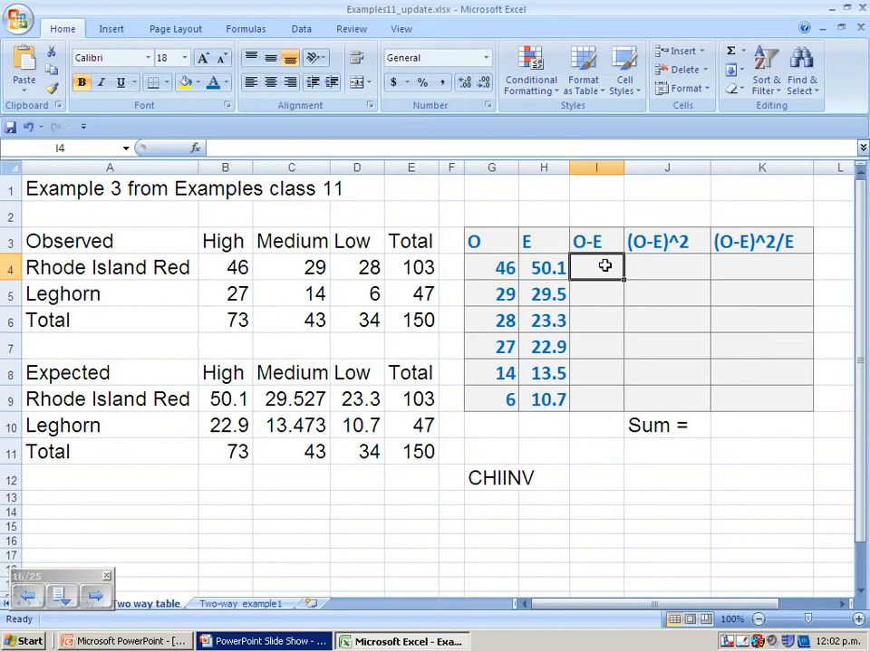
{"action": "type", "text": "="}
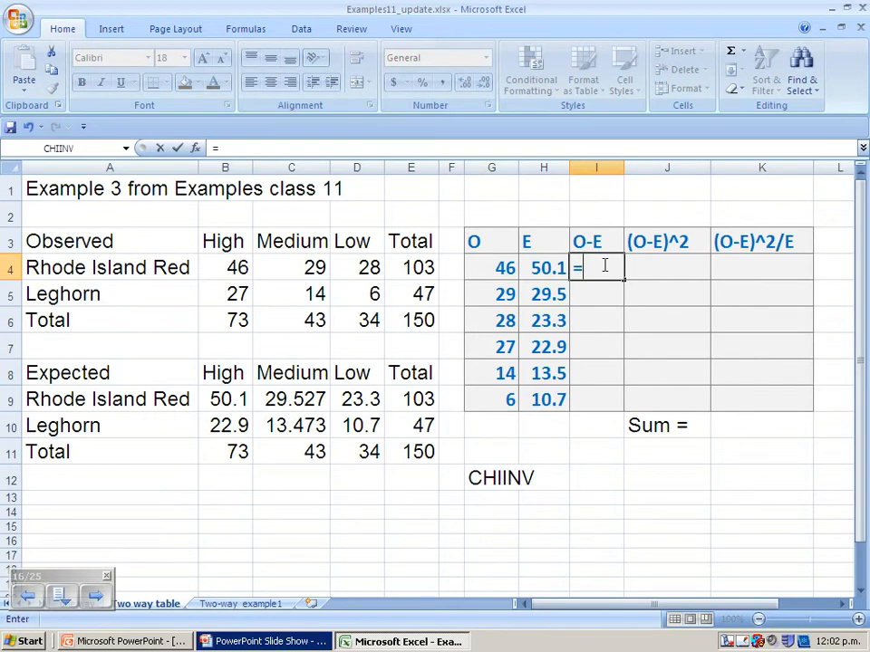
{"action": "left_click", "coordinate": [496, 269]}
{"action": "type", "text": "-"}
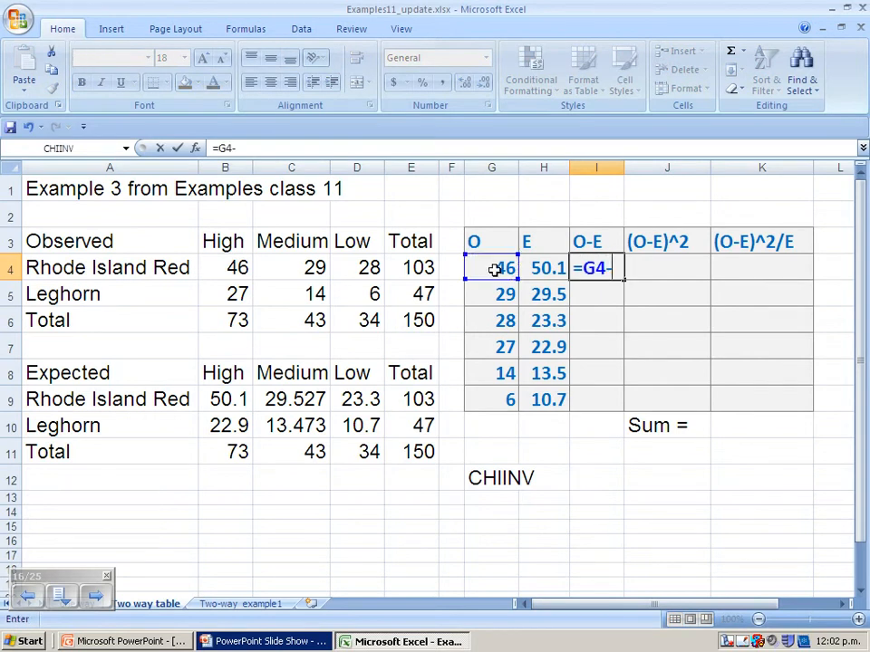
{"action": "left_click", "coordinate": [538, 274]}
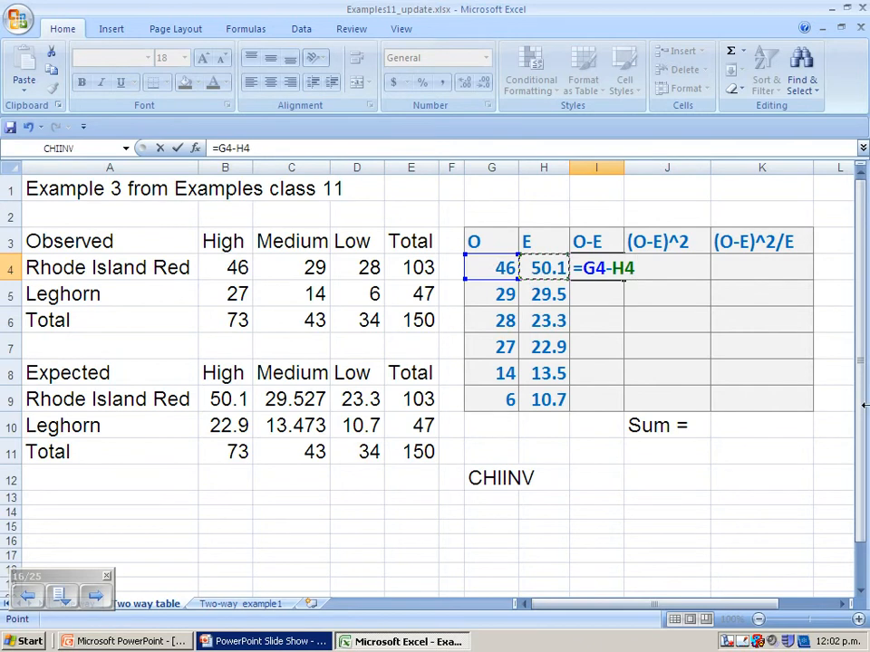
{"action": "key", "text": "Return"}
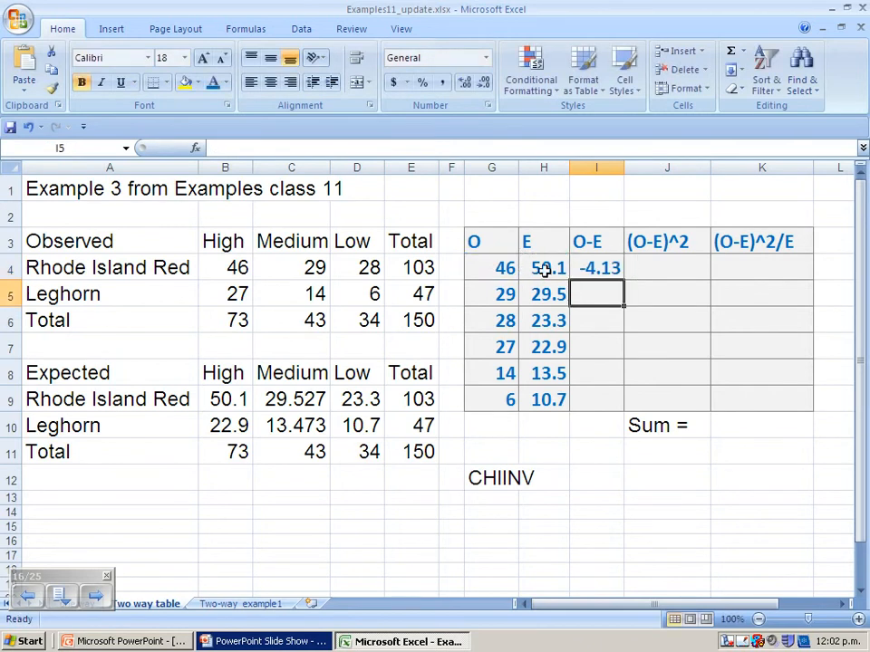
{"action": "left_click", "coordinate": [602, 269]}
{"action": "left_click_drag", "start_coordinate": [625, 281], "coordinate": [612, 398]}
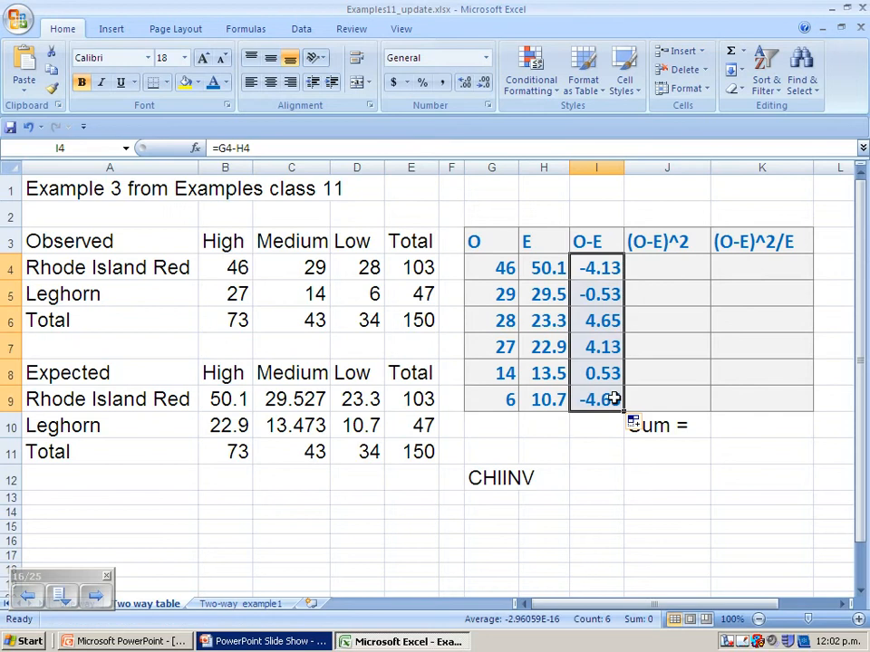
Step: Calculate the squared differences with =I4^2 in J4 and fill the formula down to J9
{"action": "left_click", "coordinate": [693, 268]}
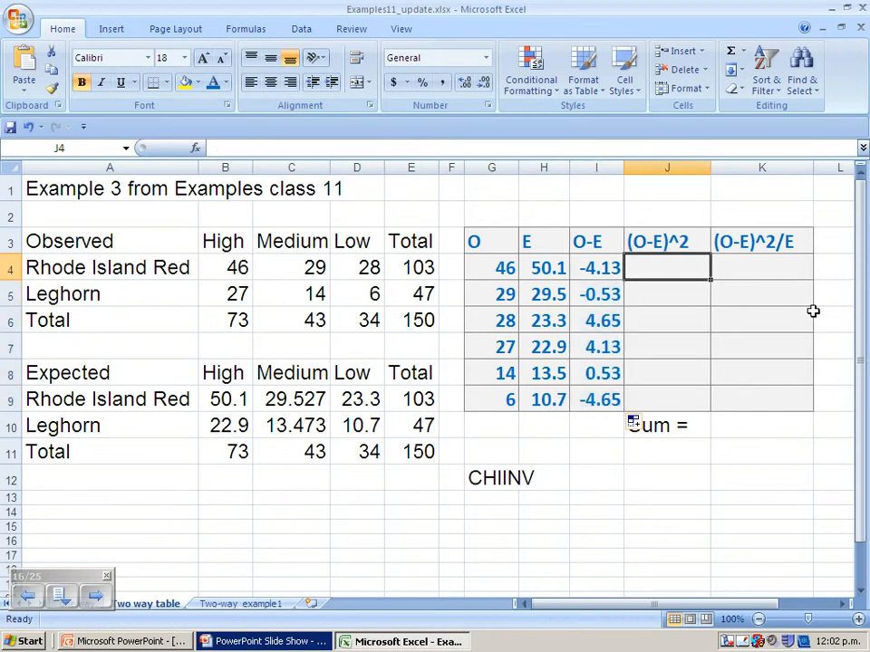
{"action": "type", "text": "="}
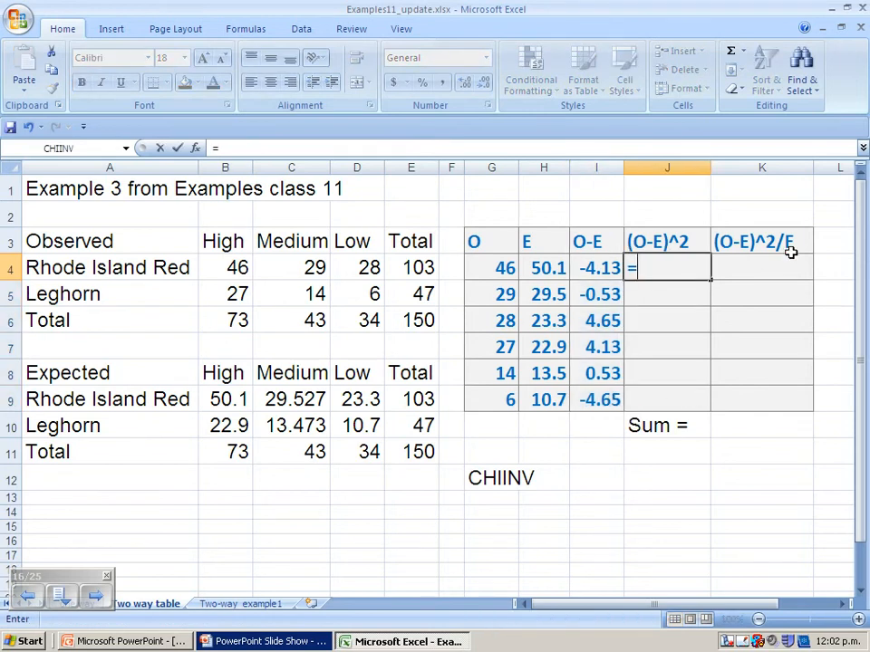
{"action": "left_click", "coordinate": [605, 268]}
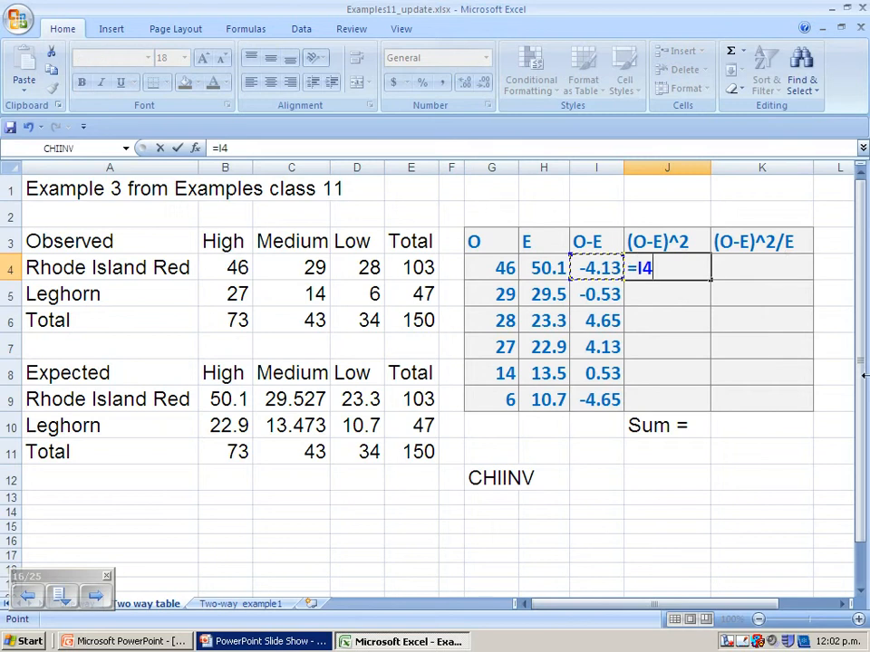
{"action": "type", "text": "^2"}
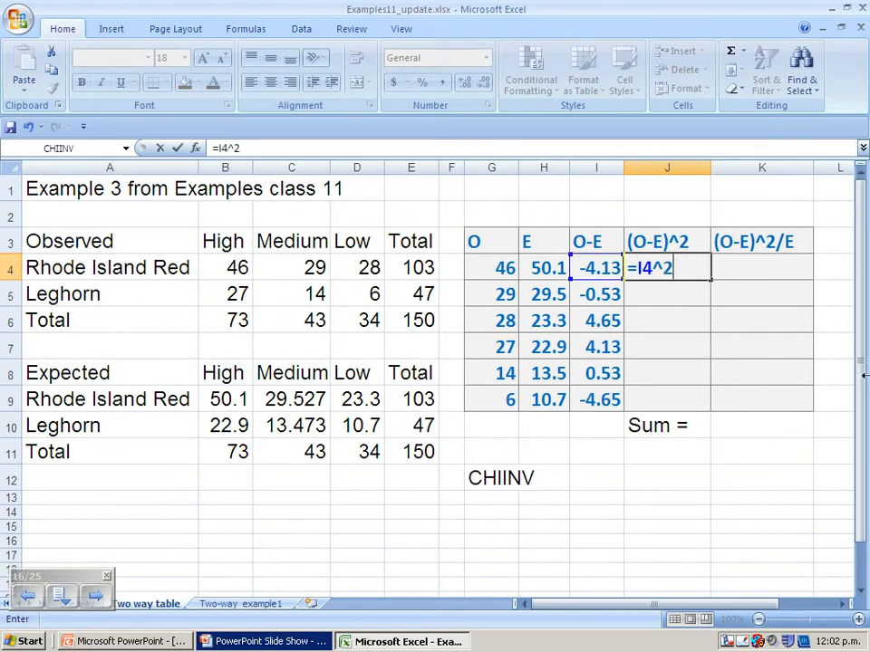
{"action": "key", "text": "Return"}
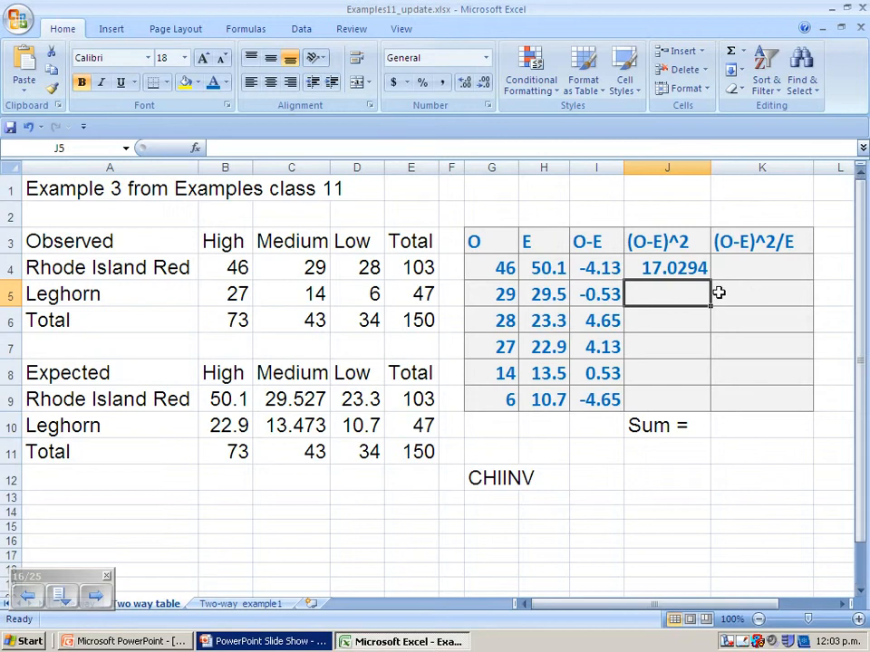
{"action": "left_click", "coordinate": [691, 268]}
{"action": "left_click_drag", "start_coordinate": [708, 279], "coordinate": [703, 399]}
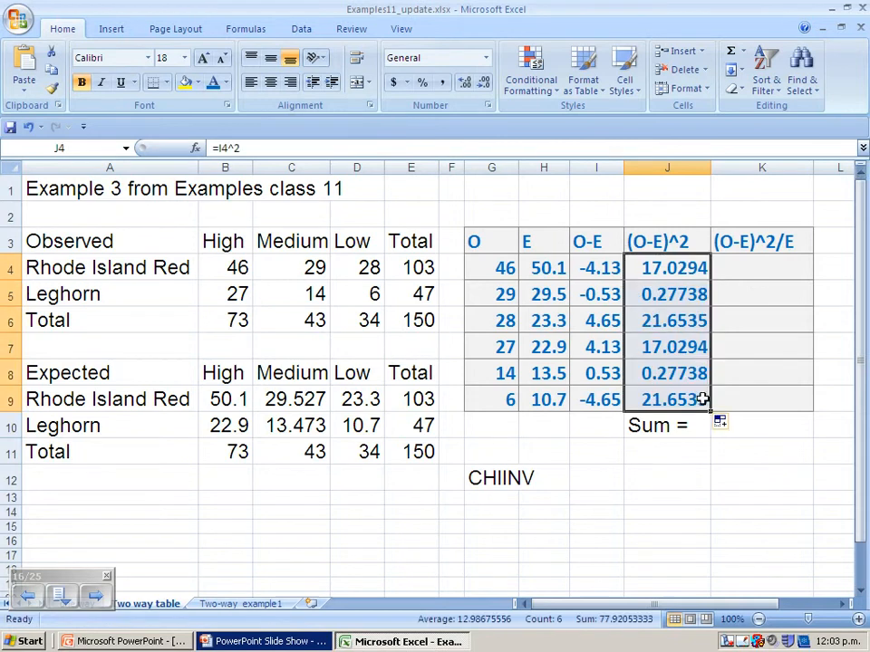
Step: Calculate the (O-E)^2/E terms with =J4/H4 in K4 and fill the formula down to K9
{"action": "left_click", "coordinate": [755, 270]}
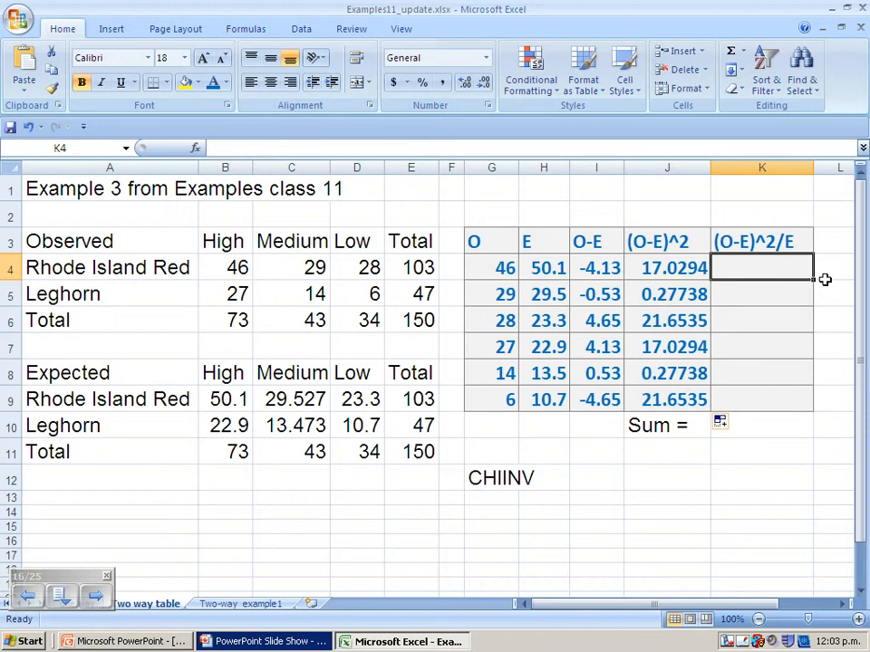
{"action": "type", "text": "="}
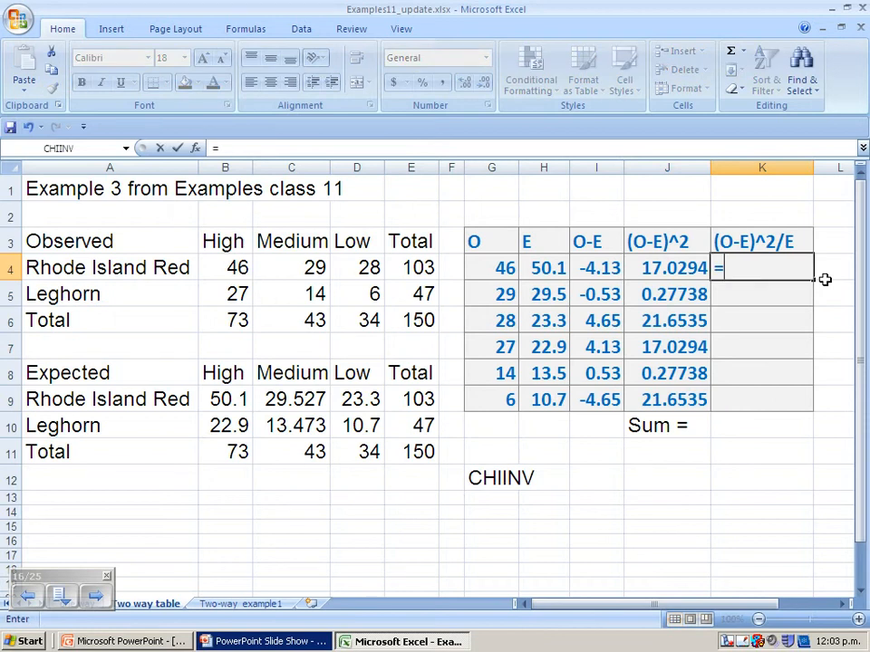
{"action": "left_click", "coordinate": [669, 268]}
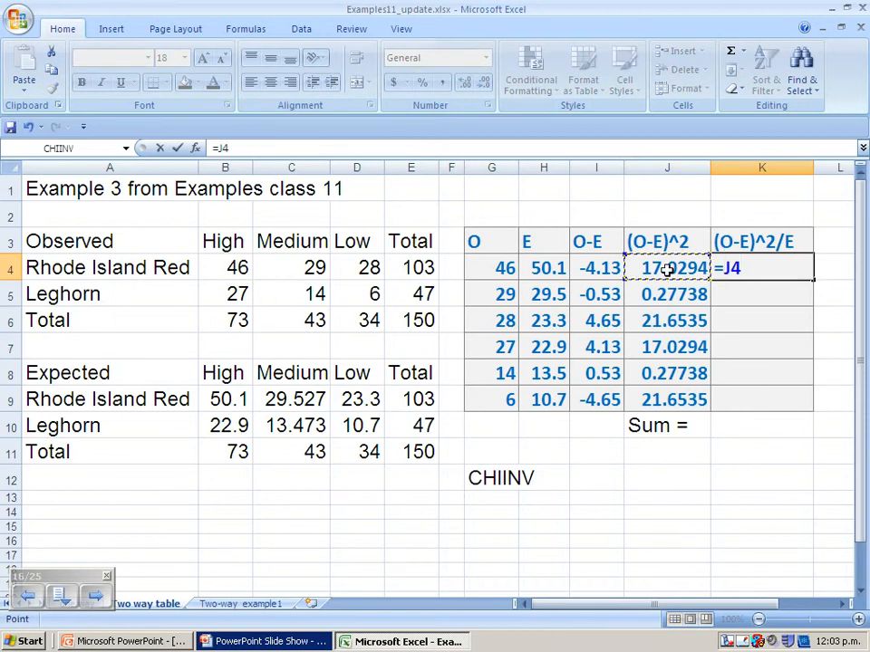
{"action": "type", "text": "/"}
{"action": "left_click", "coordinate": [560, 267]}
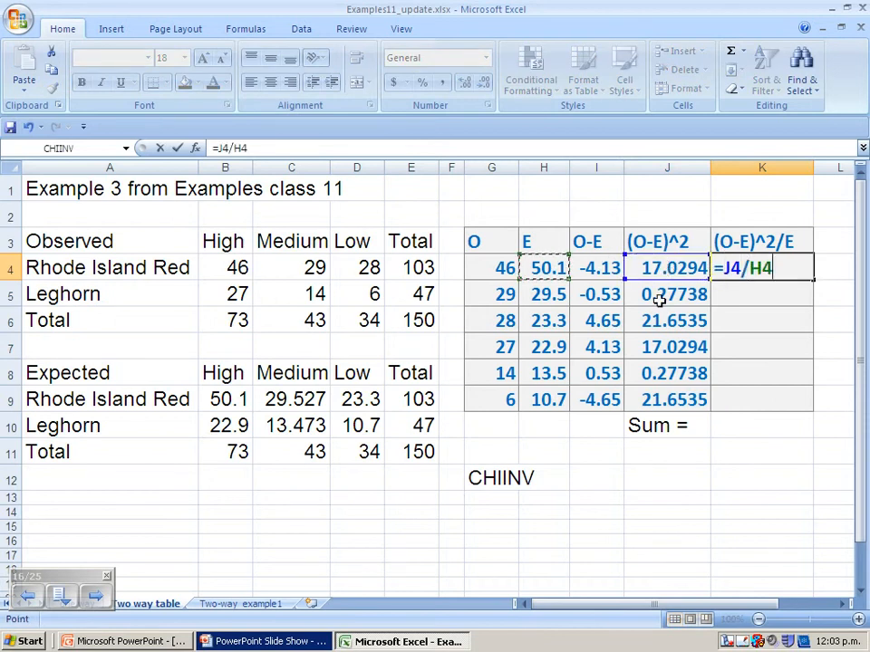
{"action": "key", "text": "Return"}
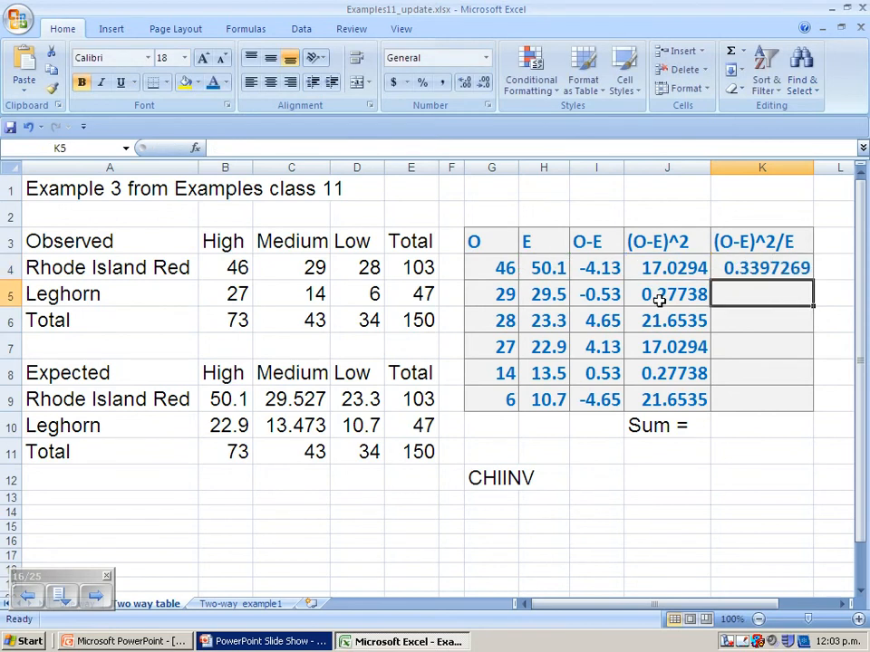
{"action": "left_click", "coordinate": [726, 269]}
{"action": "left_click_drag", "start_coordinate": [819, 272], "coordinate": [803, 403]}
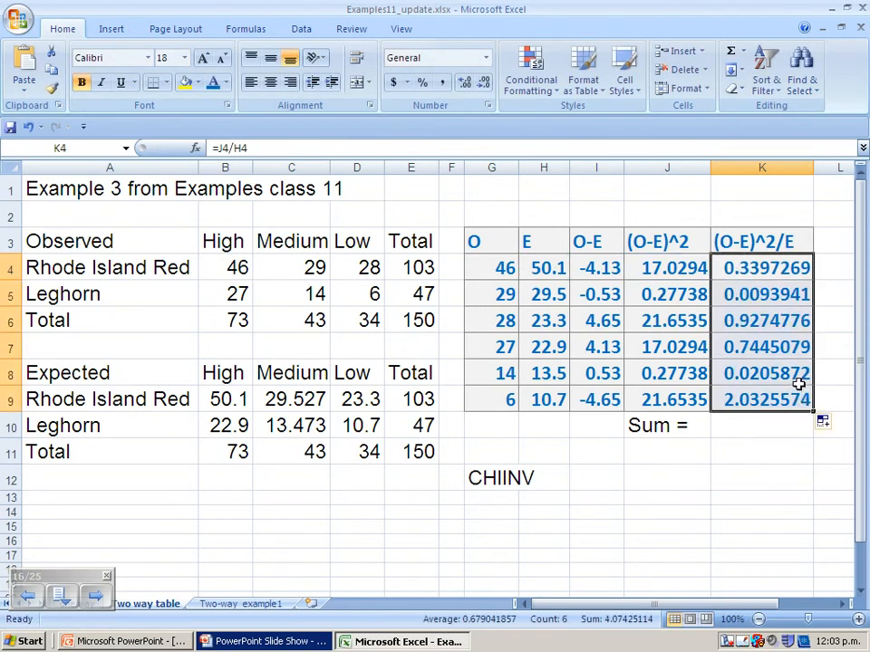
Step: Total the (O-E)^2/E column with =SUM(K4:K9) in K10, beside the Sum label
{"action": "left_click", "coordinate": [797, 430]}
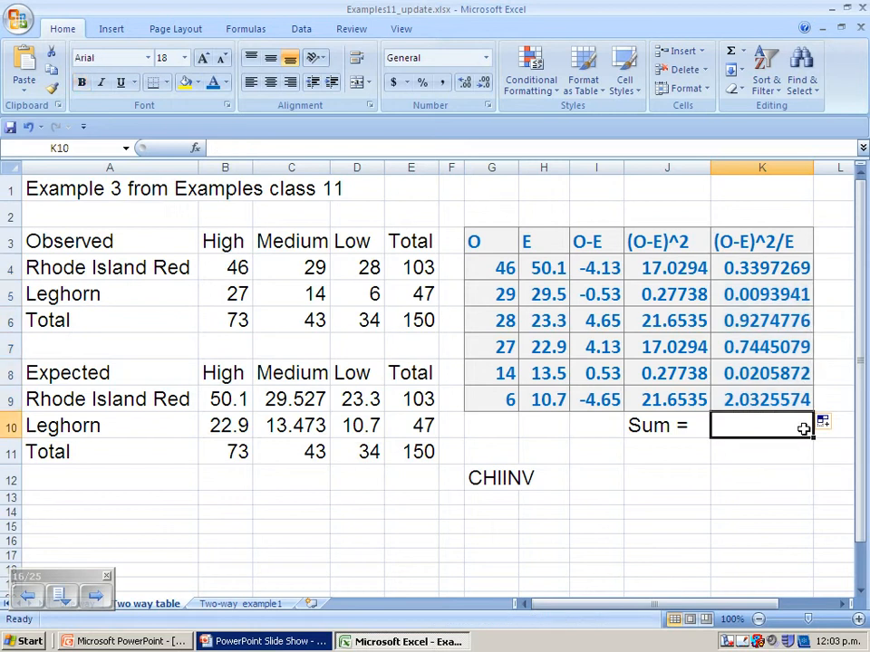
{"action": "type", "text": "=SUM"}
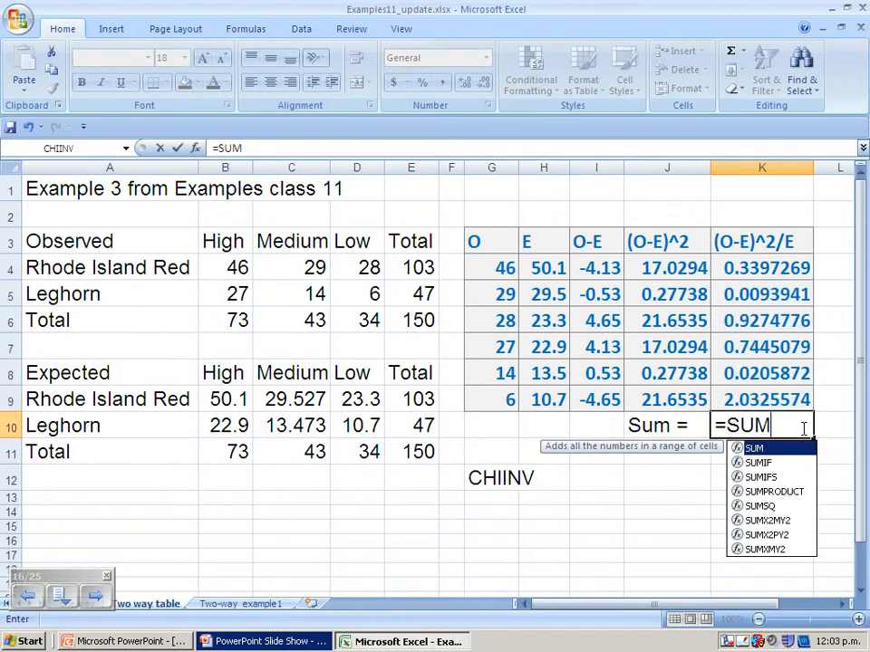
{"action": "type", "text": "("}
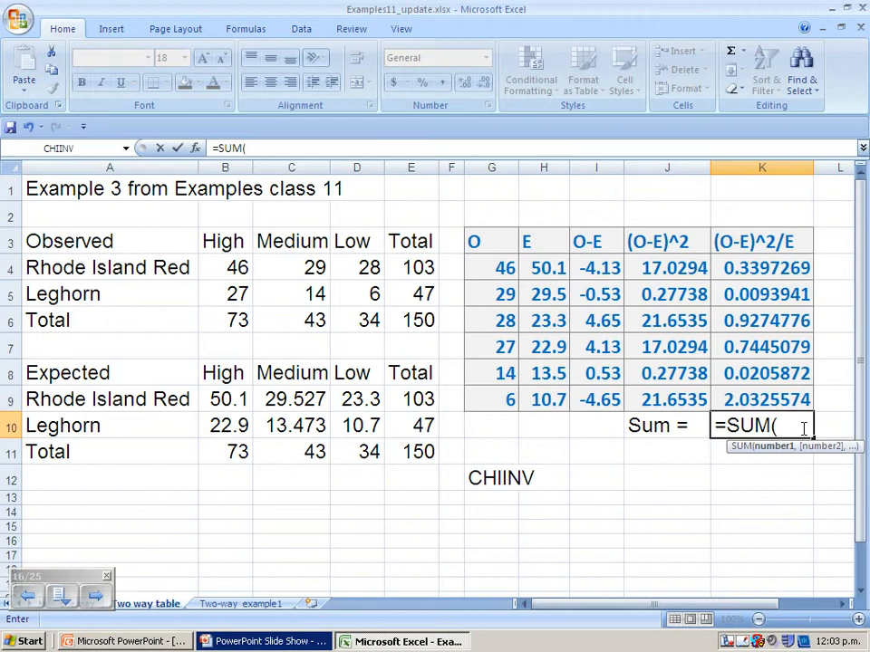
{"action": "left_click_drag", "start_coordinate": [770, 268], "coordinate": [790, 391]}
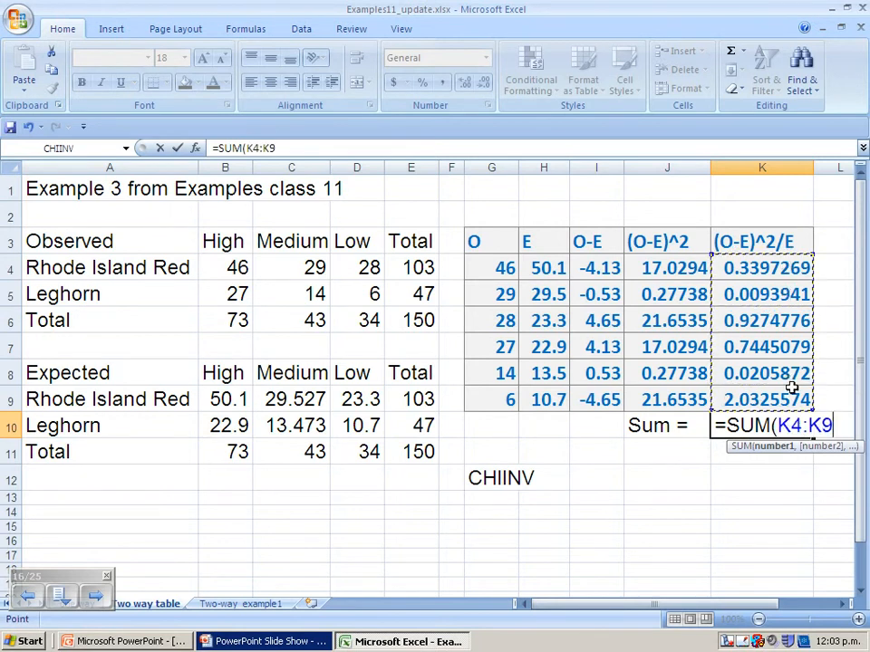
{"action": "type", "text": ")"}
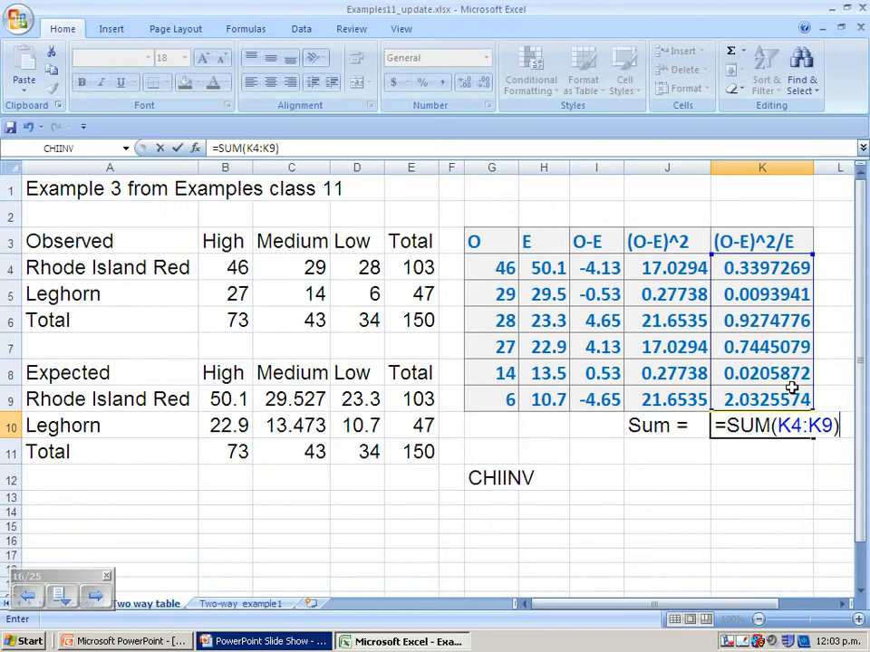
{"action": "key", "text": "Return"}
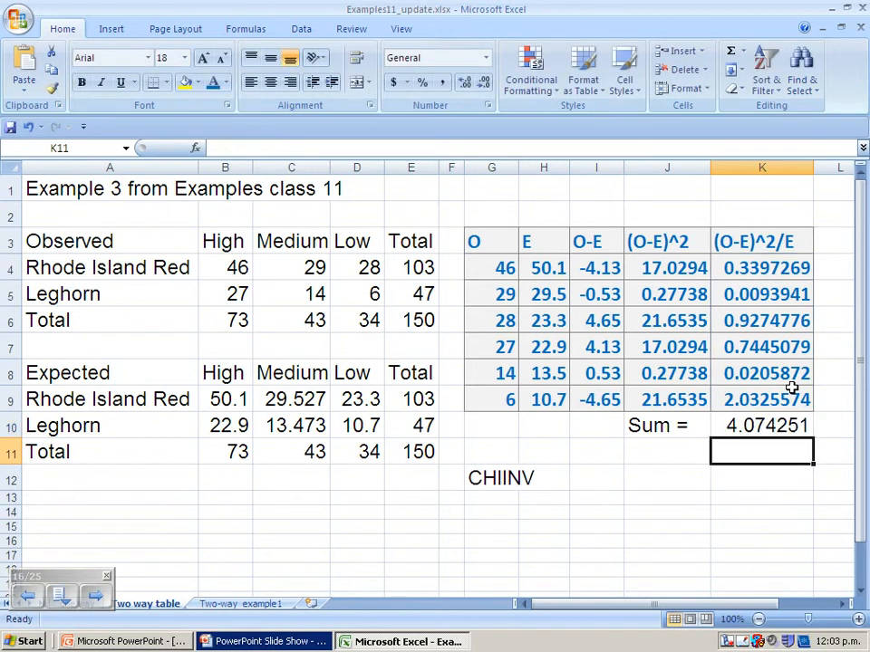
Step: Calculate the critical chi-square value in I12 with the CHIINV function, using probability 0.05 and 2 degrees of freedom
{"action": "left_click", "coordinate": [612, 479]}
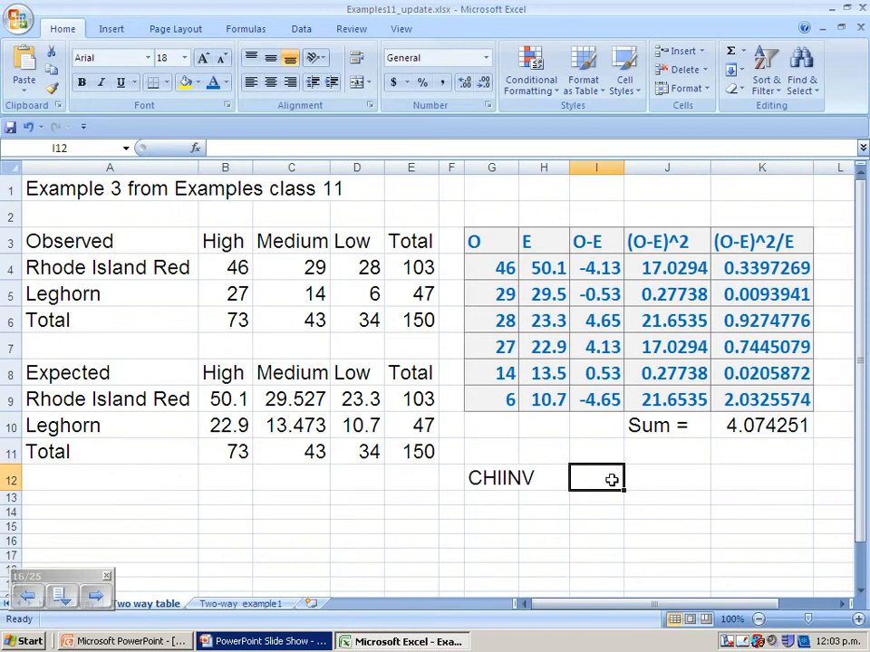
{"action": "type", "text": "="}
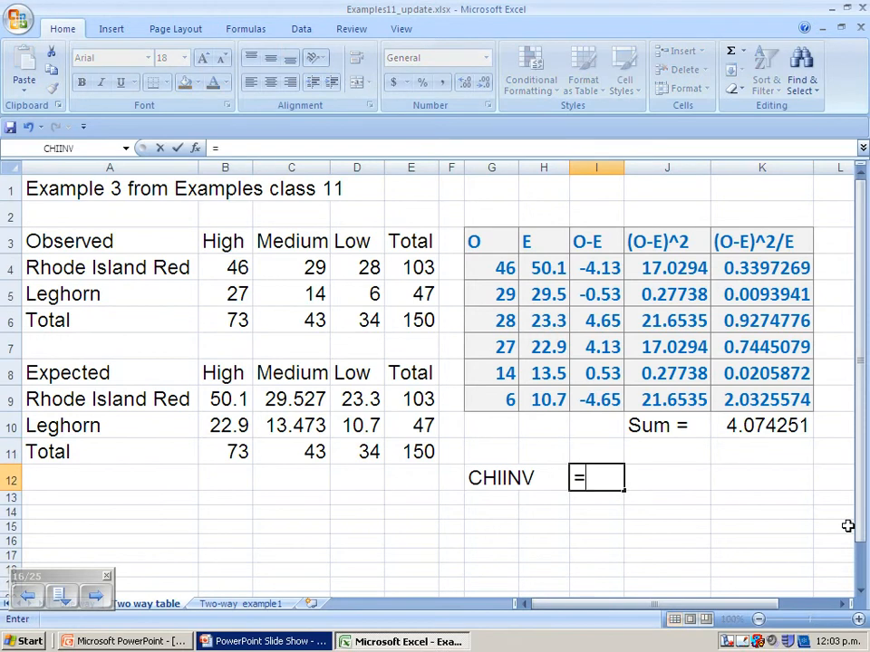
{"action": "type", "text": "CH"}
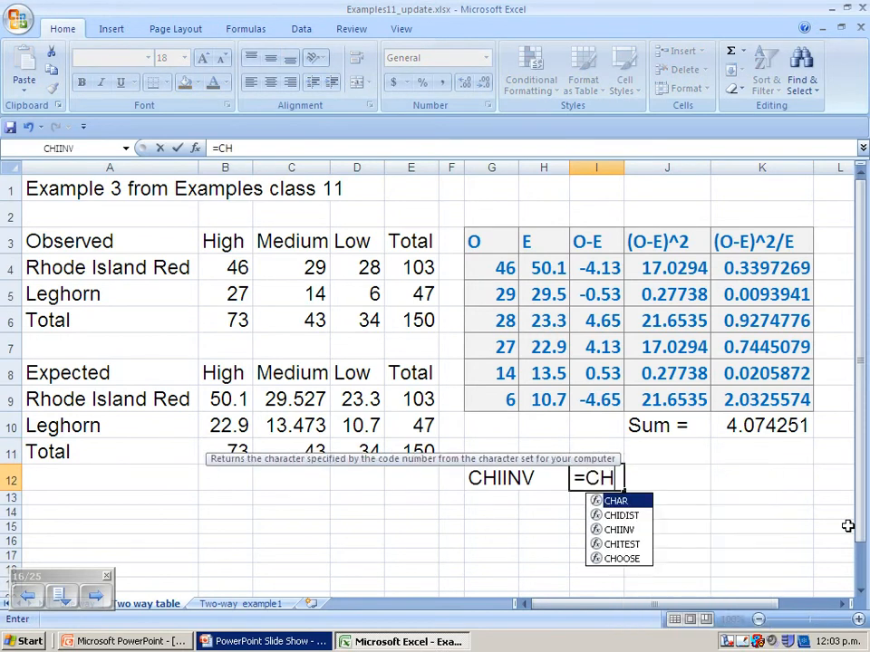
{"action": "type", "text": "IINV"}
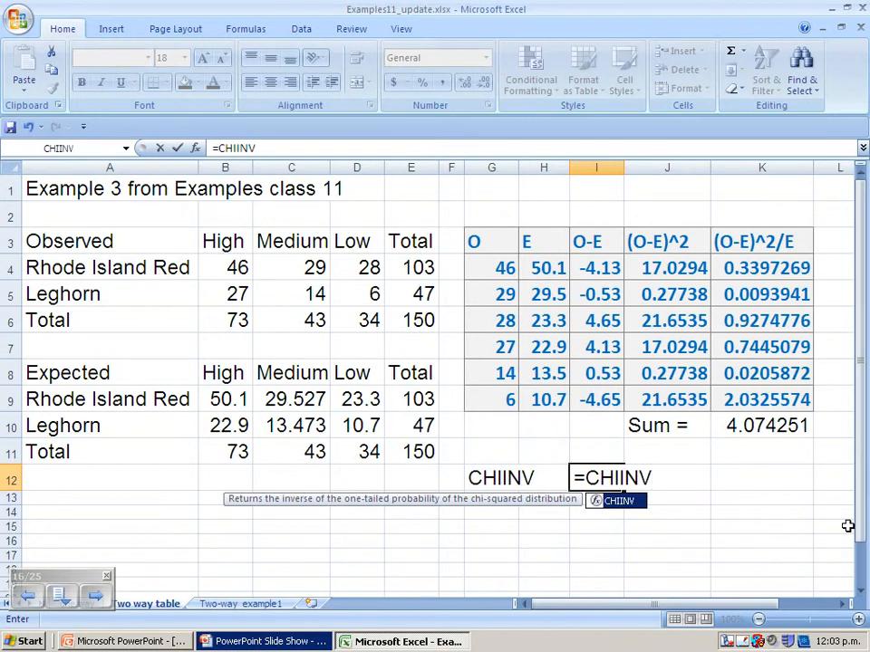
{"action": "type", "text": "("}
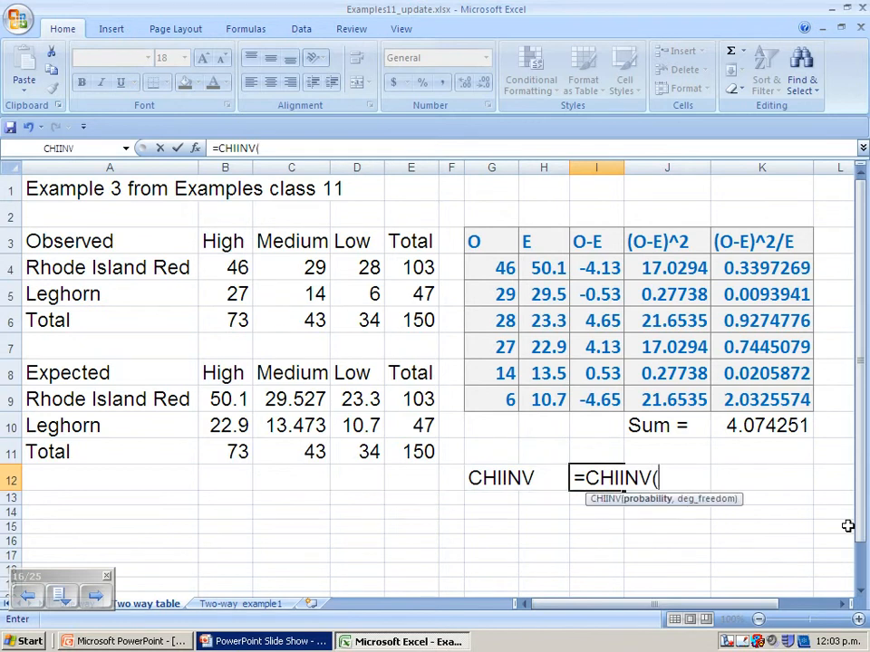
{"action": "left_click", "coordinate": [194, 148]}
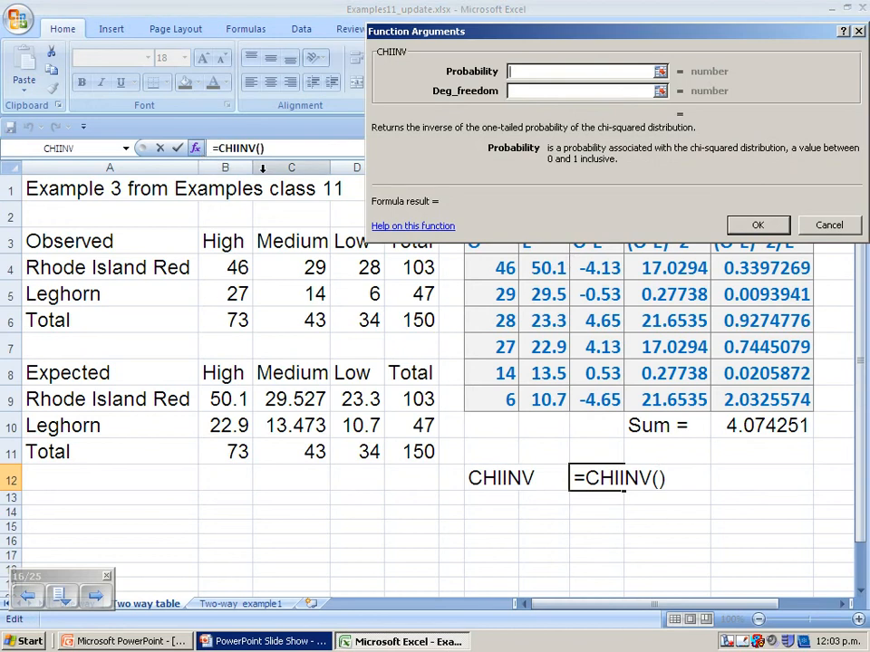
{"action": "type", "text": "0.0"}
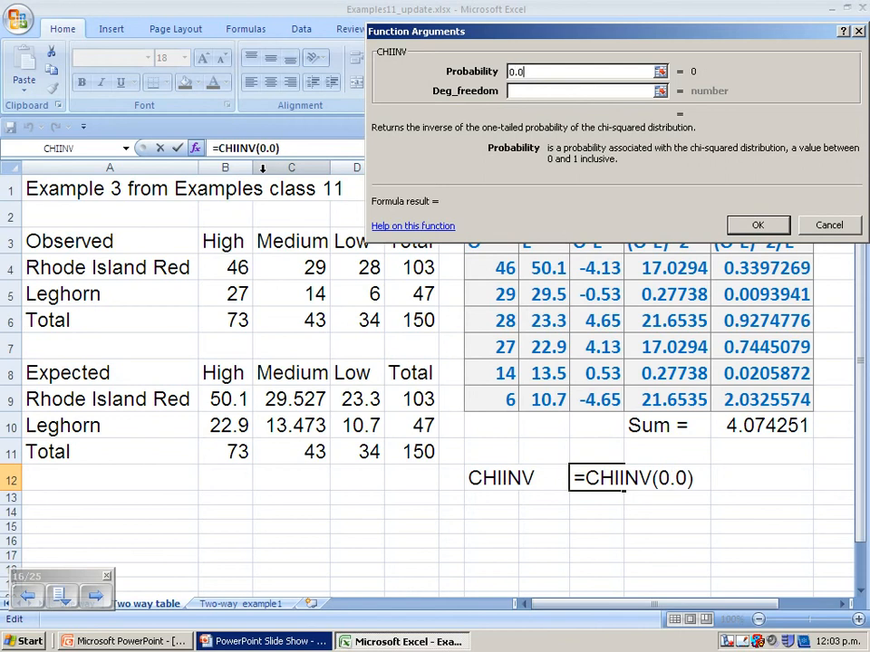
{"action": "type", "text": "5"}
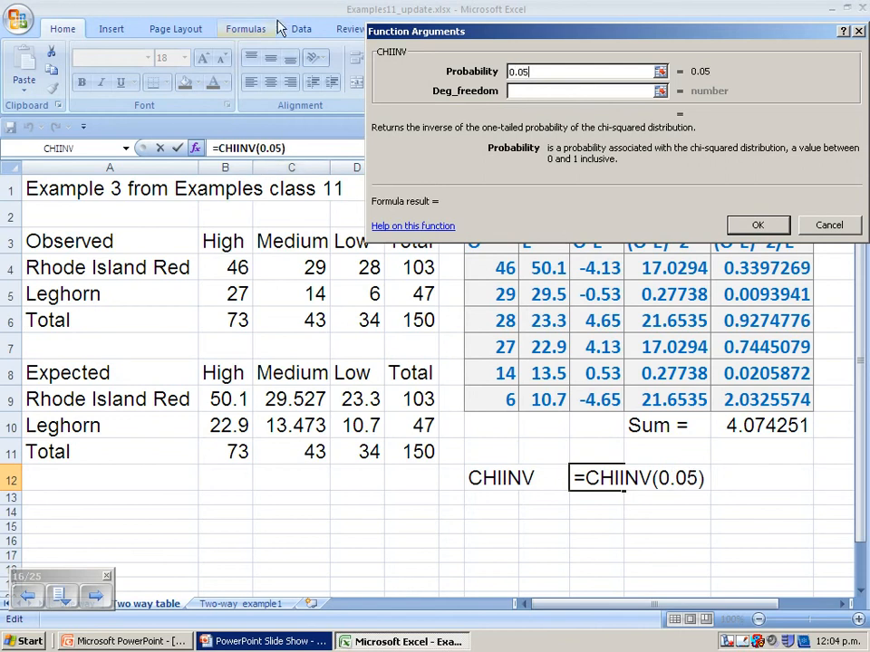
{"action": "left_click", "coordinate": [563, 91]}
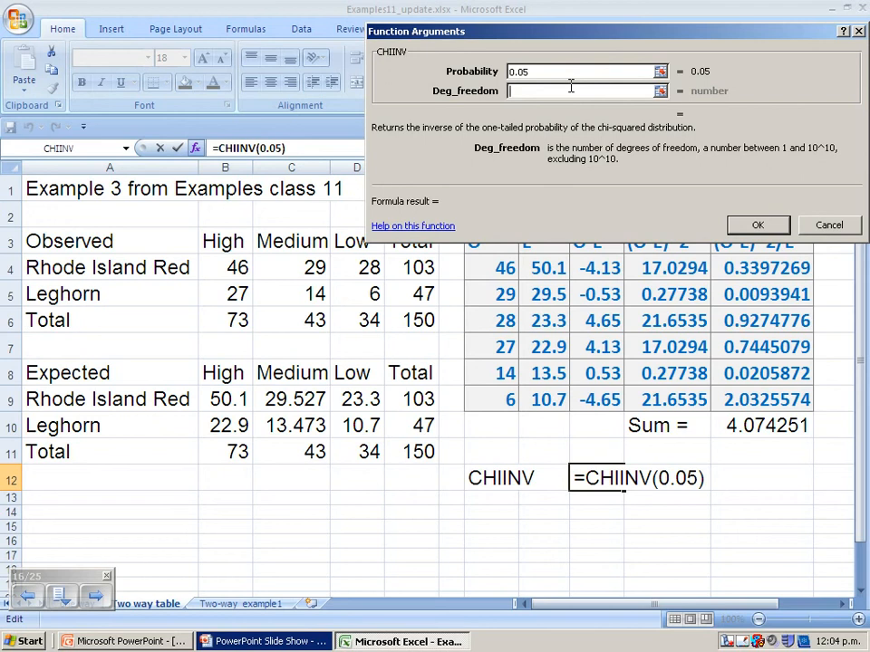
{"action": "type", "text": "2"}
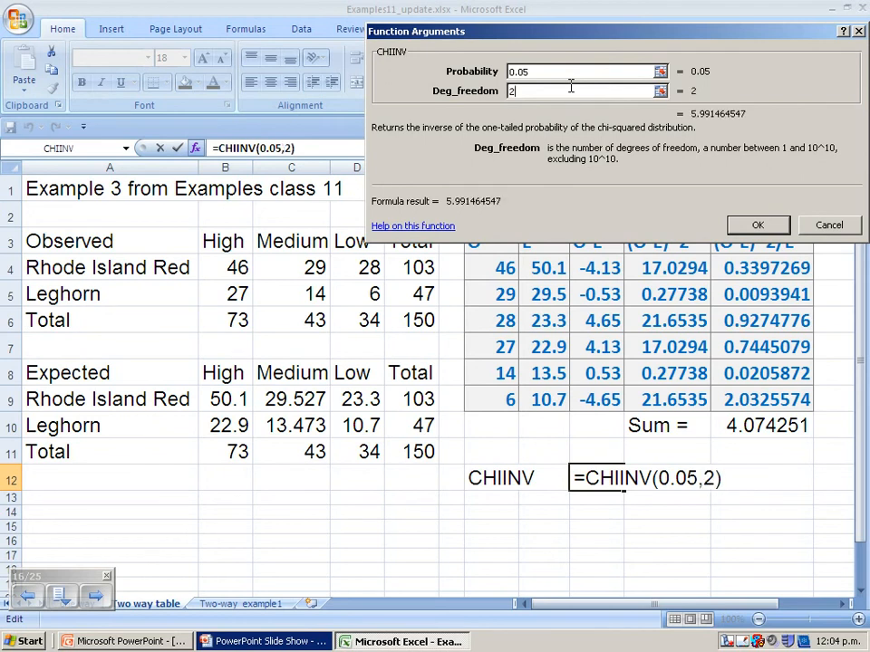
{"action": "left_click", "coordinate": [776, 228]}
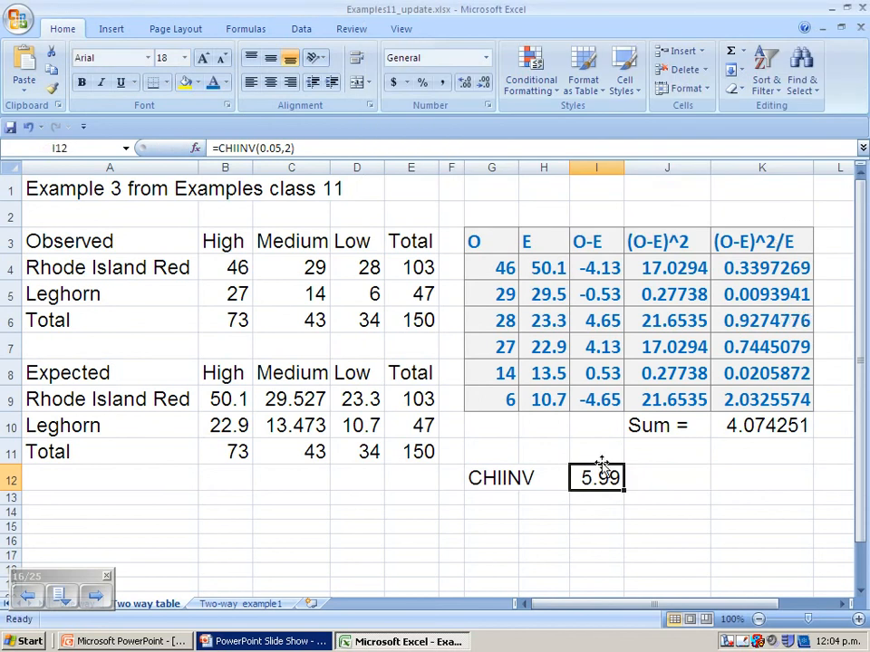
Step: Switch to the PowerPoint slide show and handwrite χ² = 4.07 under Evidence on the solution slide
{"action": "left_click", "coordinate": [308, 643]}
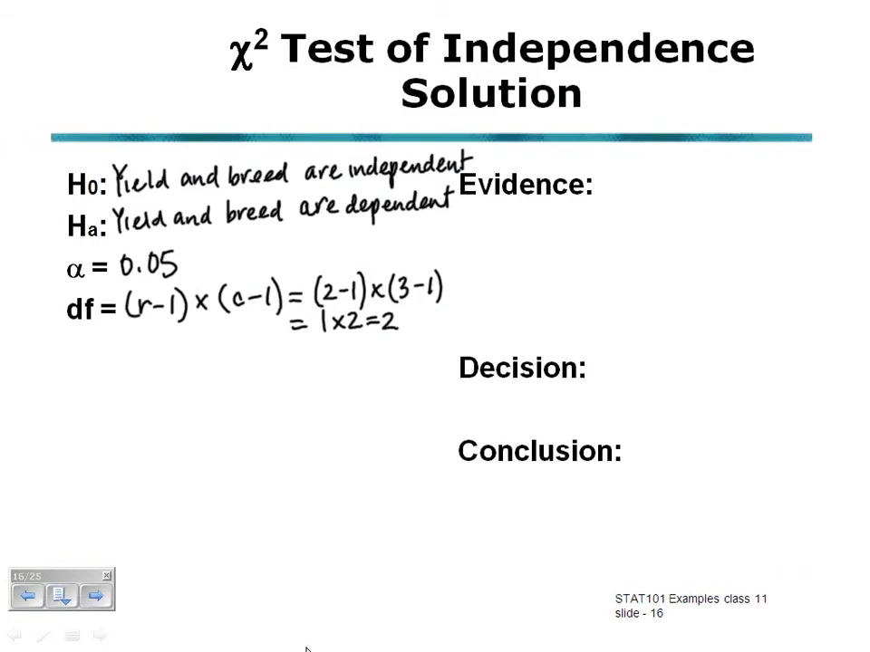
{"action": "mouse_move", "coordinate": [513, 230]}
{"action": "left_mouse_down"}
{"action": "mouse_move", "coordinate": [538, 253]}
{"action": "mouse_move", "coordinate": [516, 263]}
{"action": "left_mouse_up"}
{"action": "mouse_move", "coordinate": [541, 225]}
{"action": "left_mouse_down"}
{"action": "mouse_move", "coordinate": [571, 247]}
{"action": "mouse_move", "coordinate": [605, 241]}
{"action": "mouse_move", "coordinate": [602, 254]}
{"action": "left_mouse_up"}
{"action": "left_click", "coordinate": [620, 245]}
{"action": "mouse_move", "coordinate": [636, 222]}
{"action": "left_mouse_down"}
{"action": "mouse_move", "coordinate": [628, 228]}
{"action": "mouse_move", "coordinate": [665, 218]}
{"action": "mouse_move", "coordinate": [655, 247]}
{"action": "left_mouse_up"}
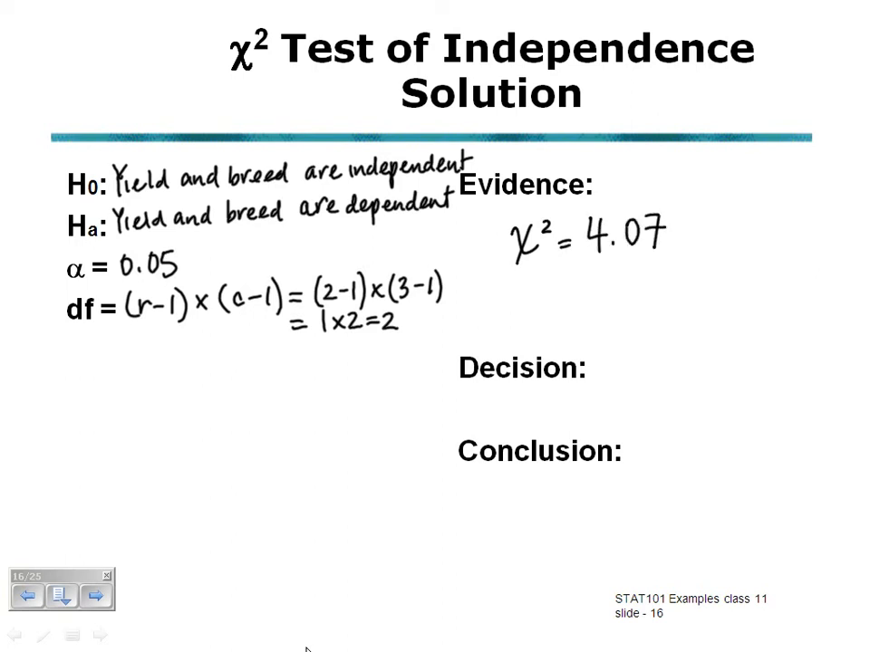